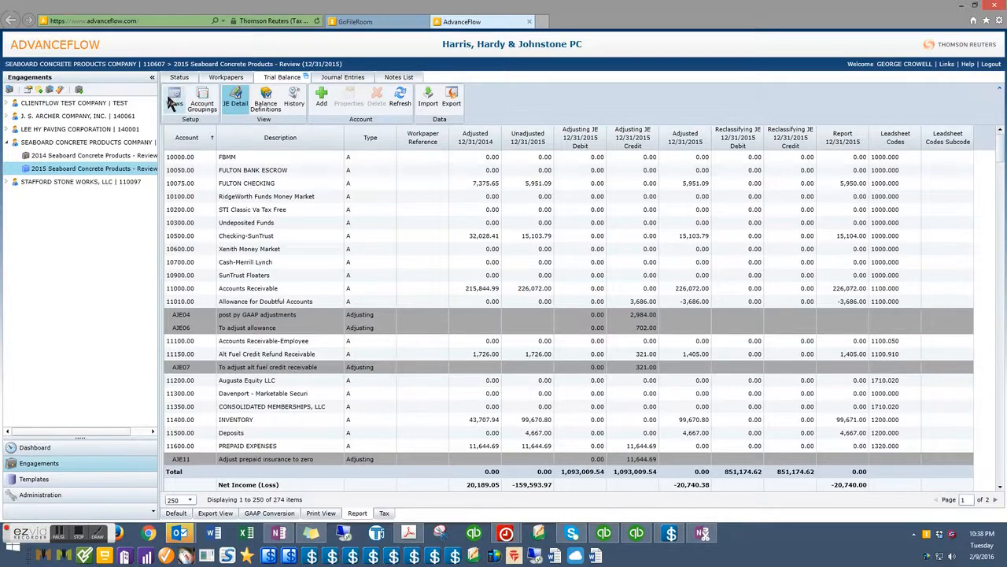
Open the trial balance view setup and change the Default view's unadjusted balance column to the Report balance type.
left_click(173, 101)
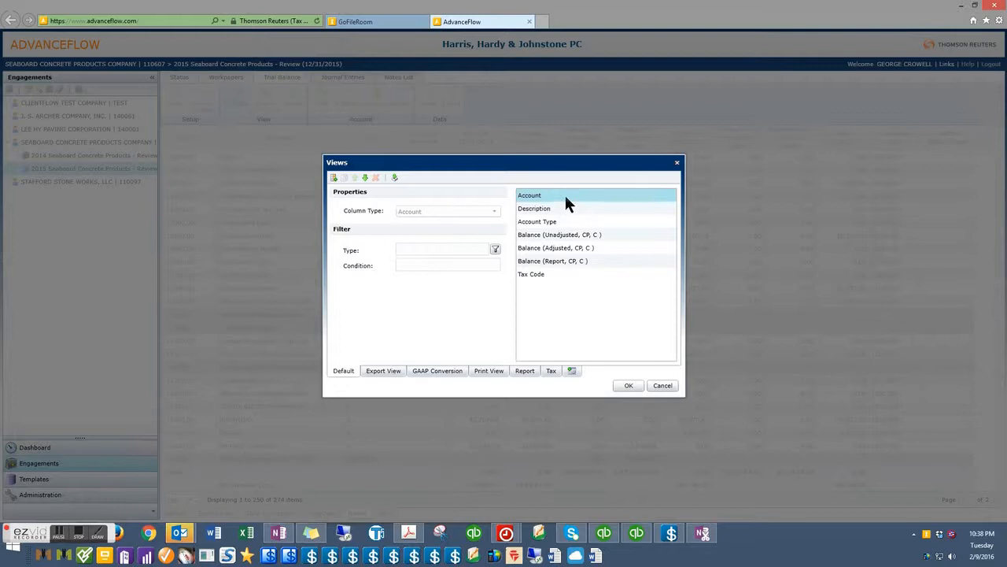
left_click(586, 209)
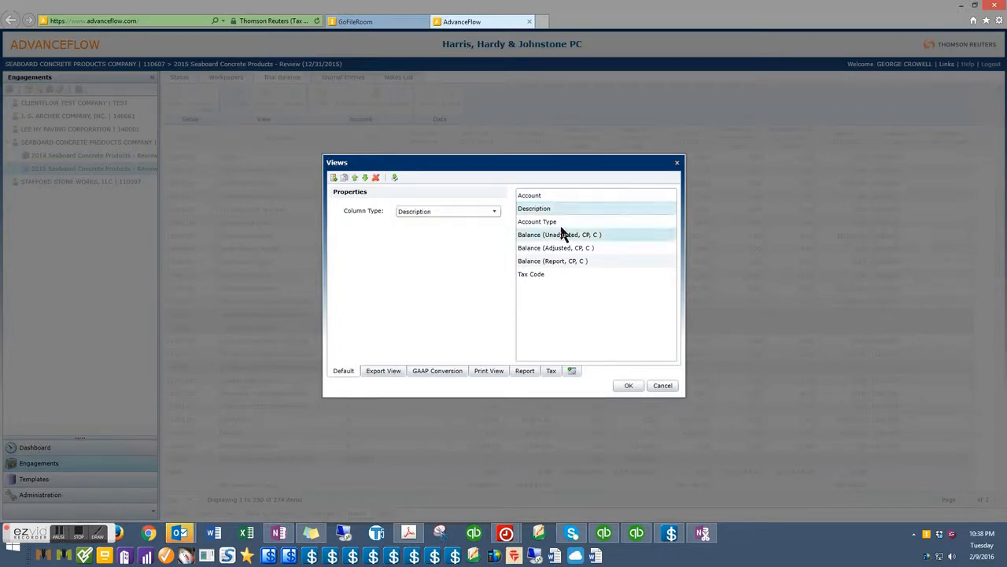
left_click(622, 222)
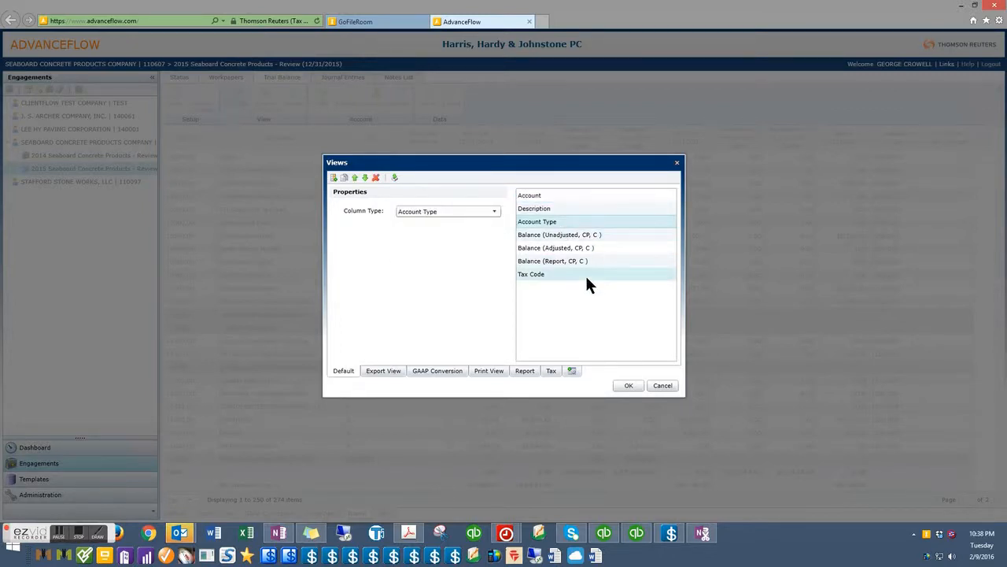
left_click(562, 237)
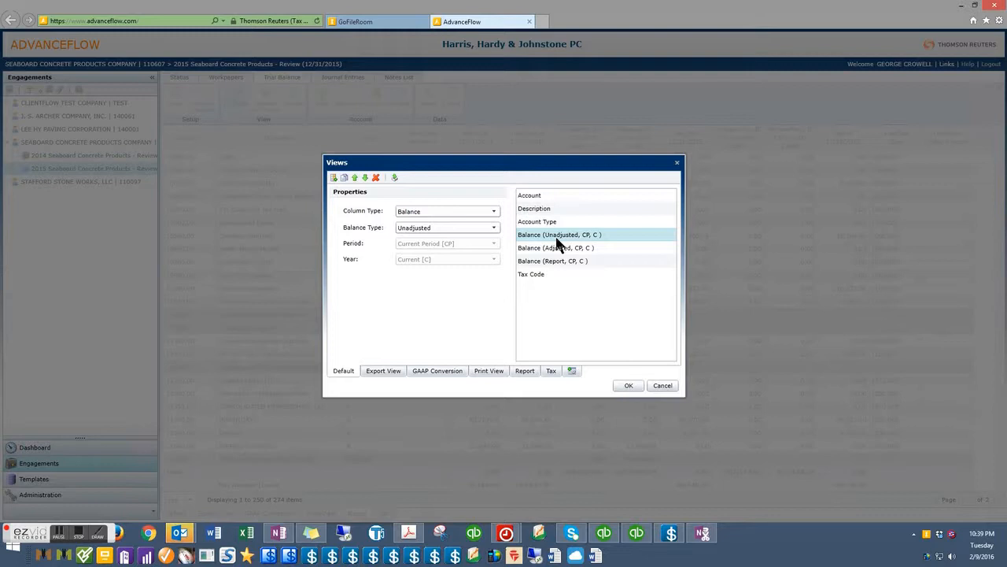
left_click(457, 226)
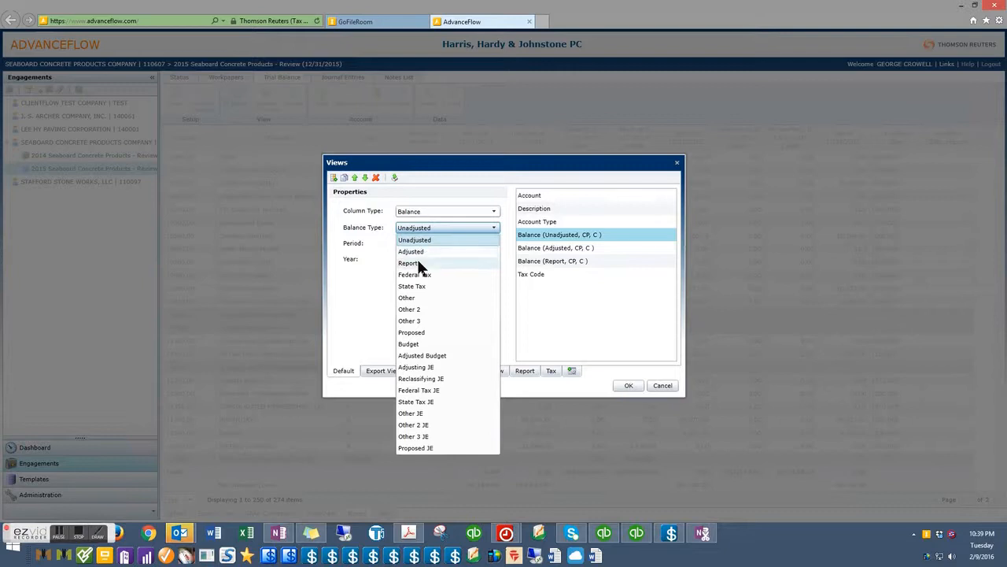
left_click(417, 263)
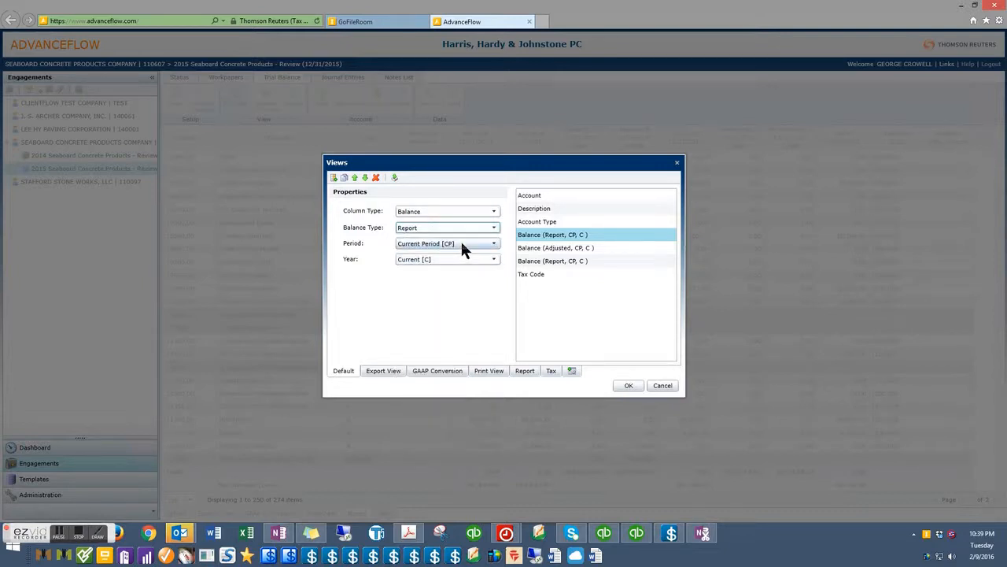
Set the first Report balance column to the current period of the 1 Prior year.
left_click(462, 245)
left_click(462, 244)
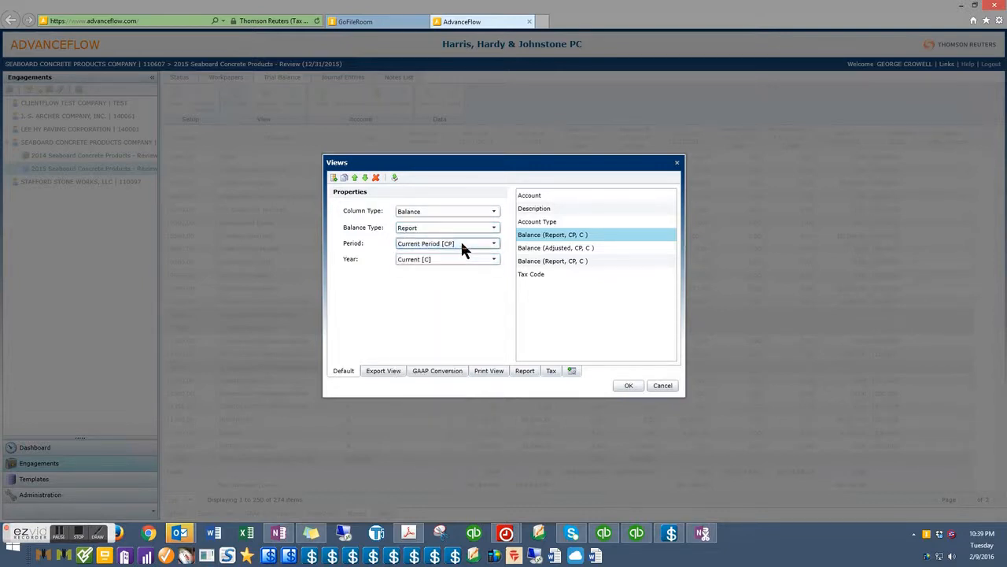
left_click(462, 245)
left_click(461, 255)
left_click(456, 260)
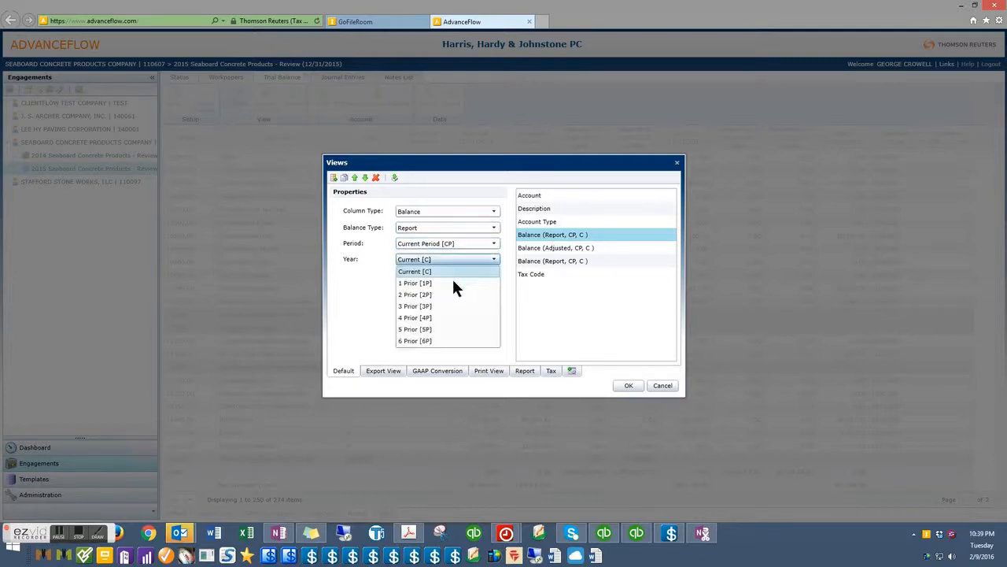
left_click(453, 286)
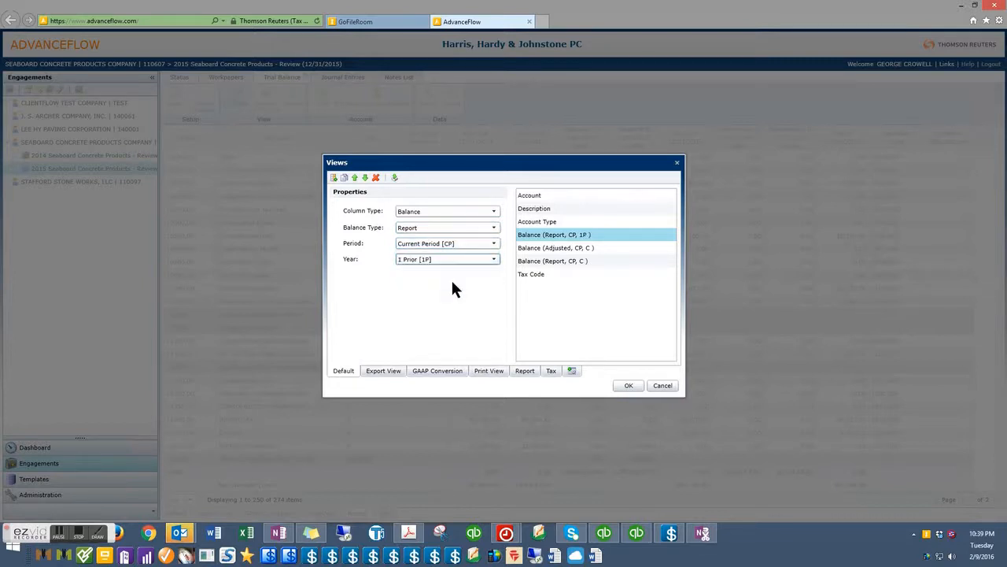
Change the Adjusted balance column to the Unadjusted balance type.
left_click(553, 250)
left_click(459, 229)
left_click(432, 240)
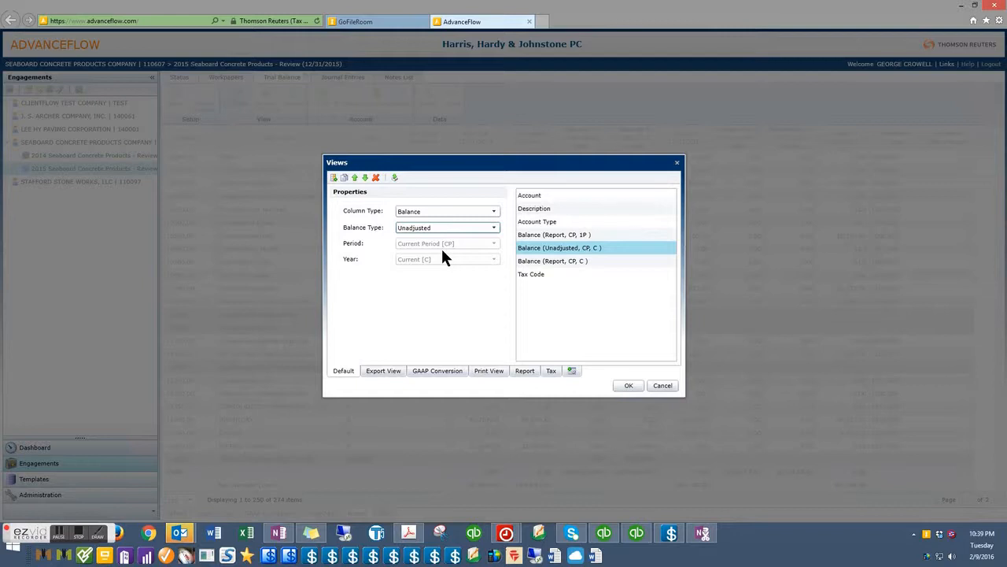
Change the current-year Report balance column to Adjusting JE and display separate debit and credit columns.
left_click(544, 260)
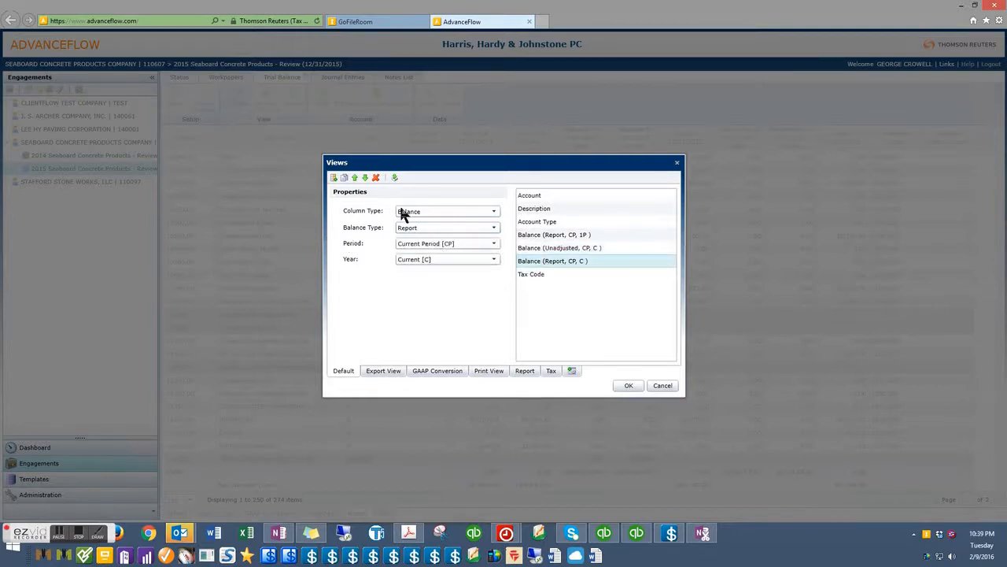
left_click(425, 209)
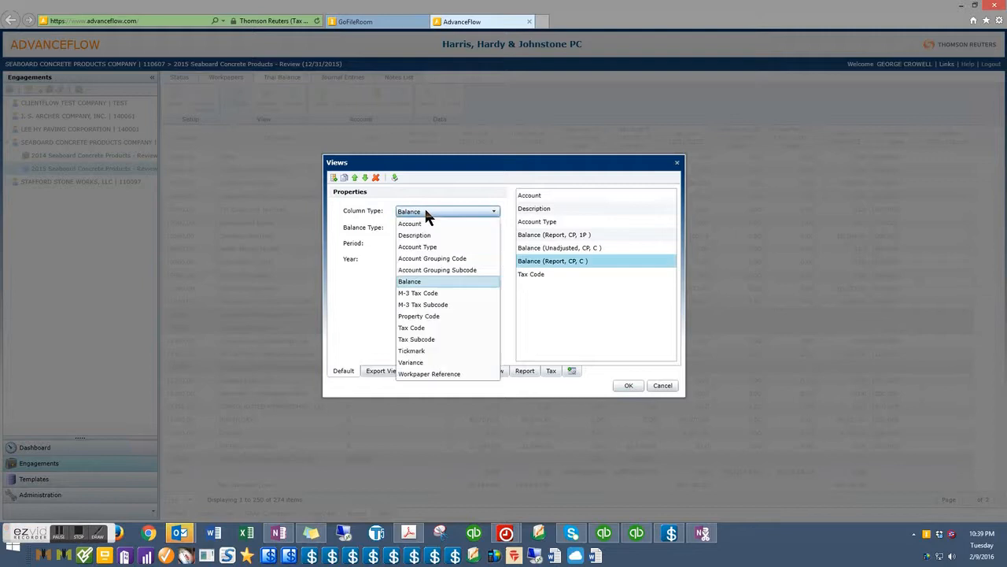
left_click(423, 282)
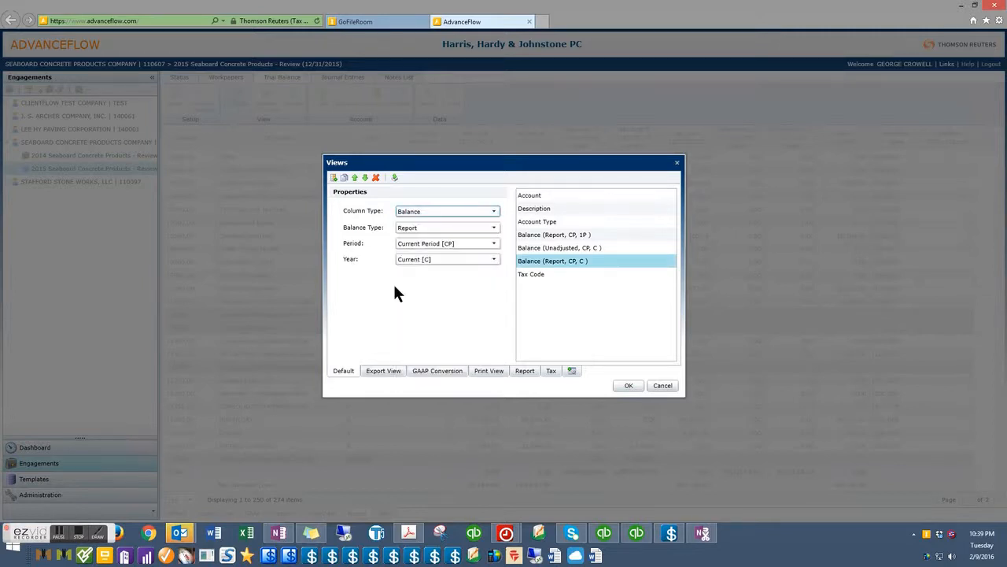
left_click(445, 226)
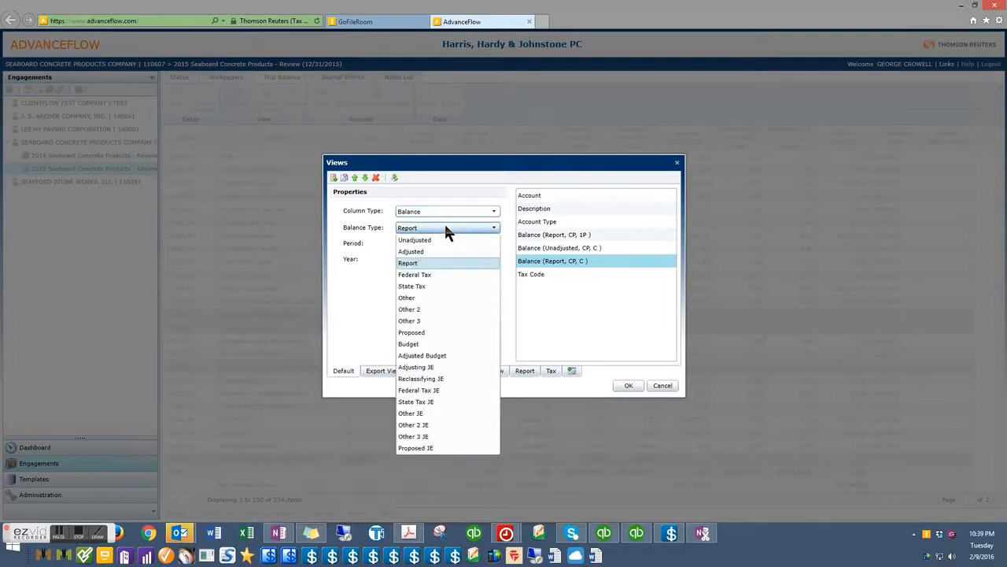
left_click(433, 368)
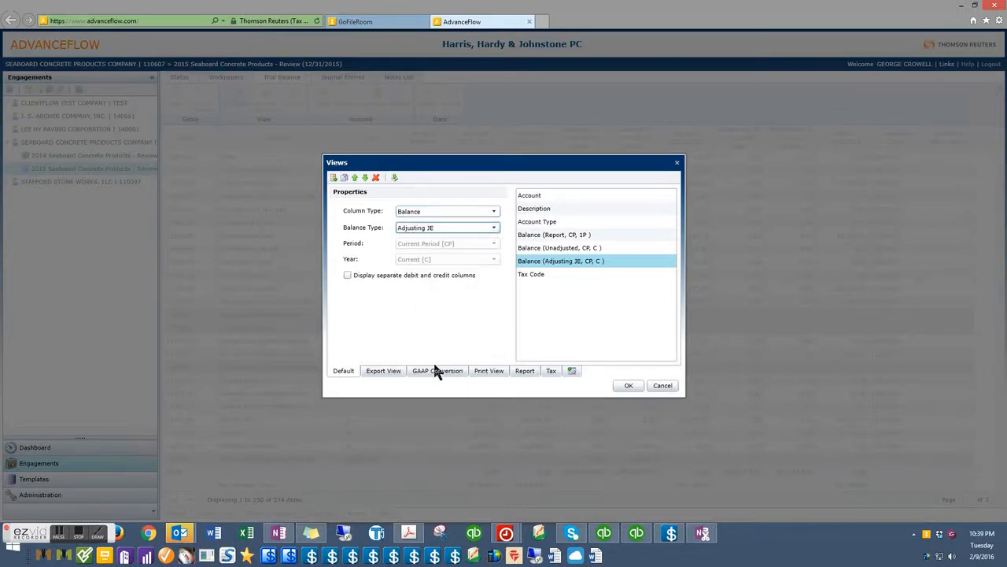
left_click(362, 277)
Change the Tax Code column to a Balance column with the Adjusted balance type.
left_click(528, 275)
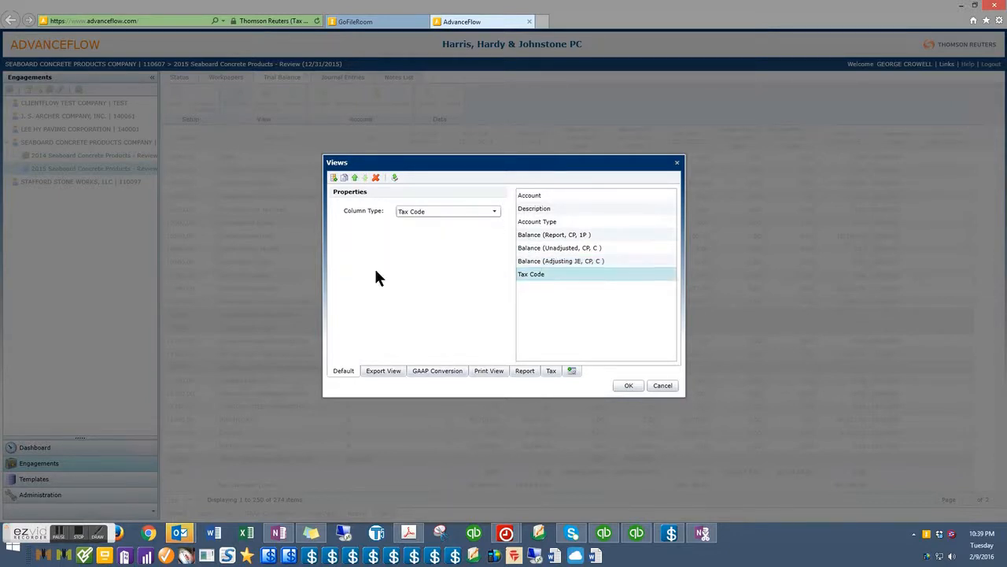
left_click(494, 212)
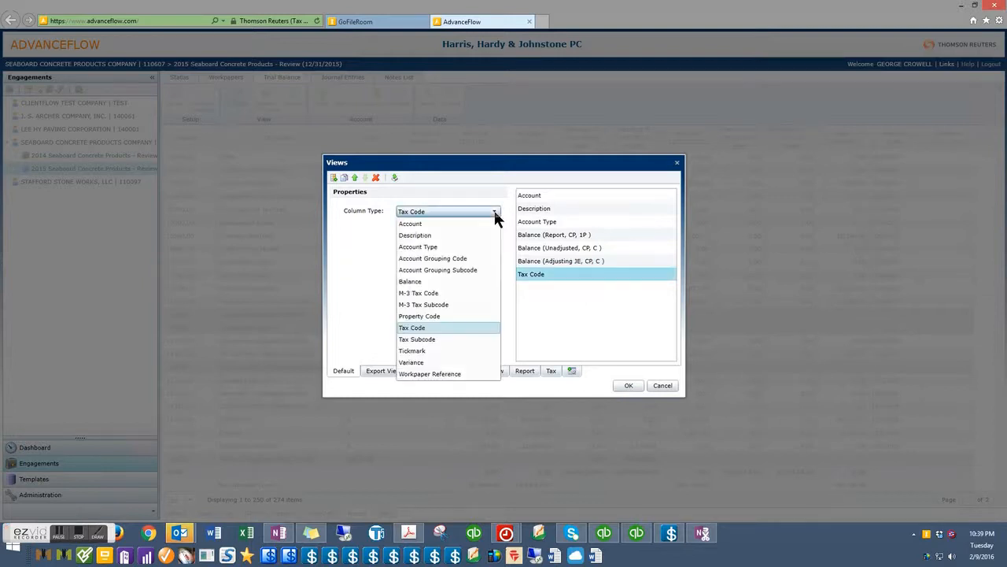
left_click(425, 281)
left_click(443, 228)
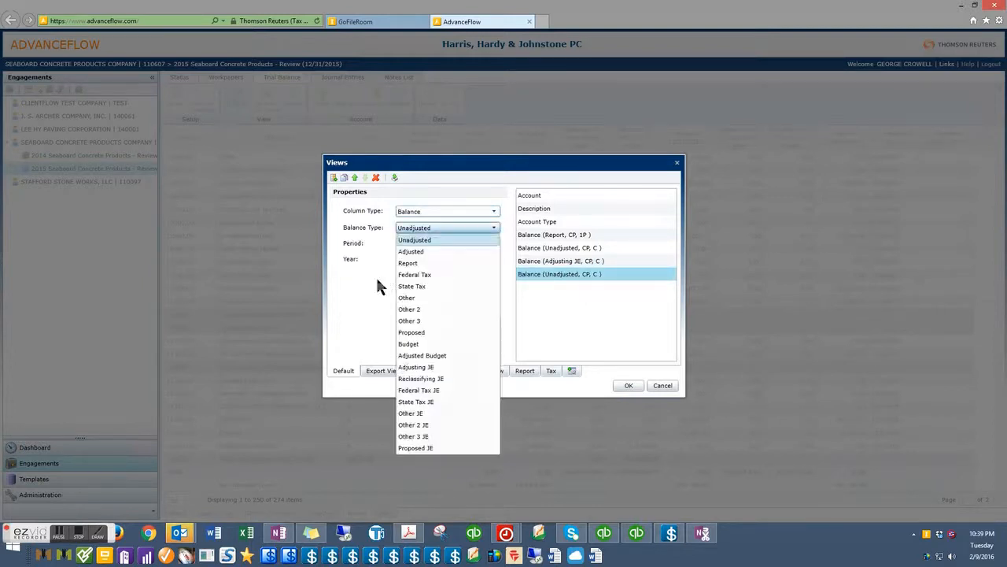
left_click(420, 252)
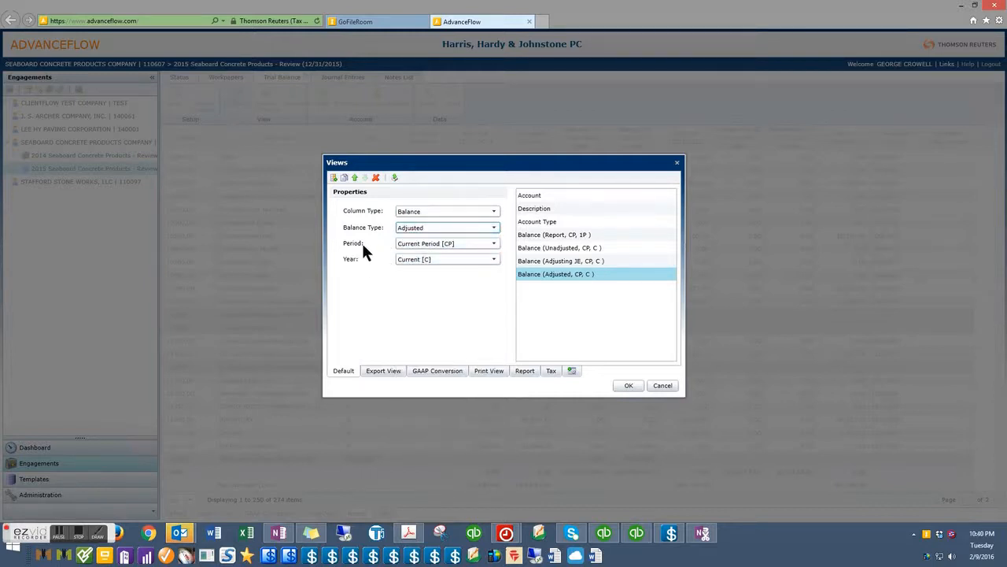
Add a Balance column of type Reclassifying JE and display separate debit and credit columns.
left_click(333, 178)
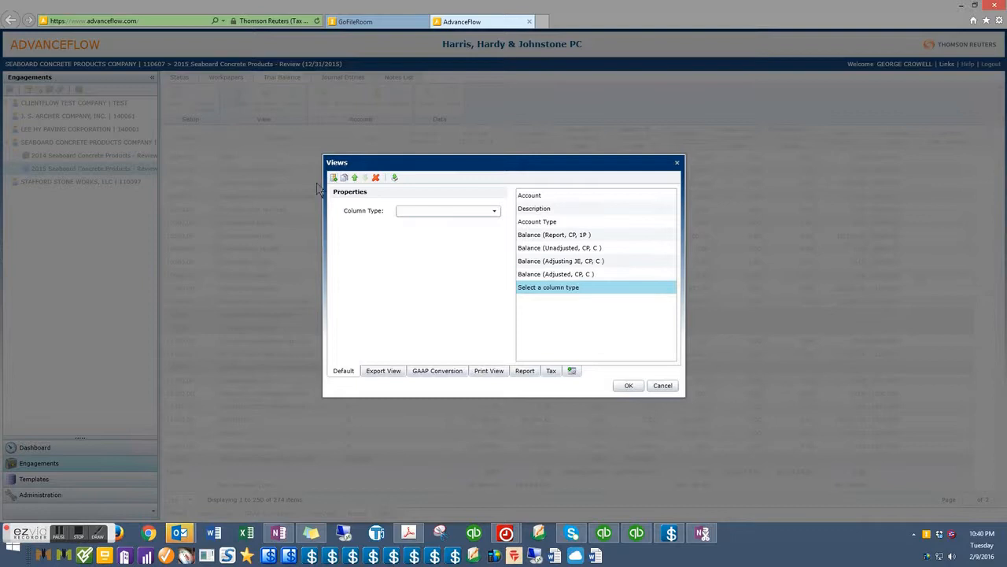
left_click(442, 212)
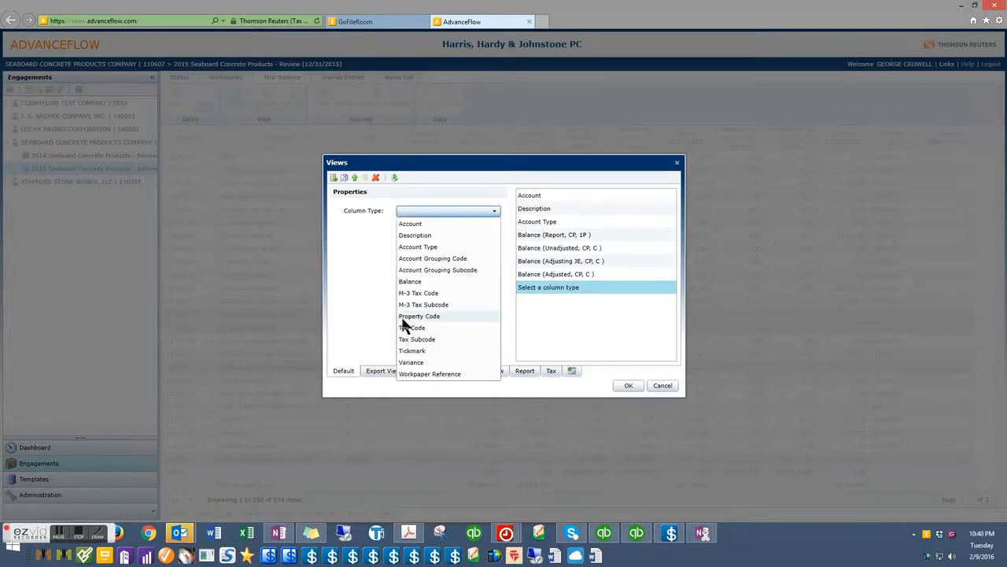
left_click(414, 281)
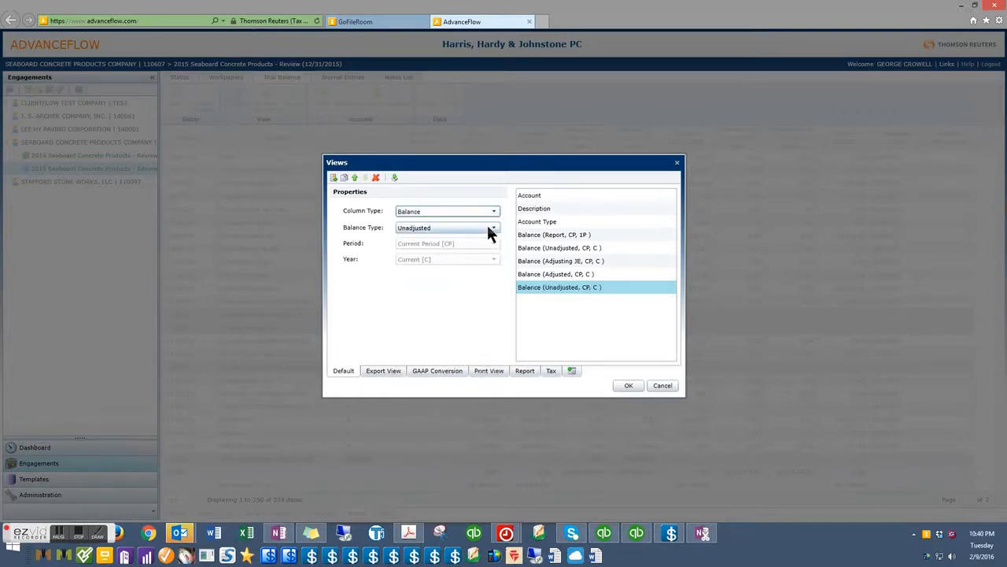
left_click(488, 228)
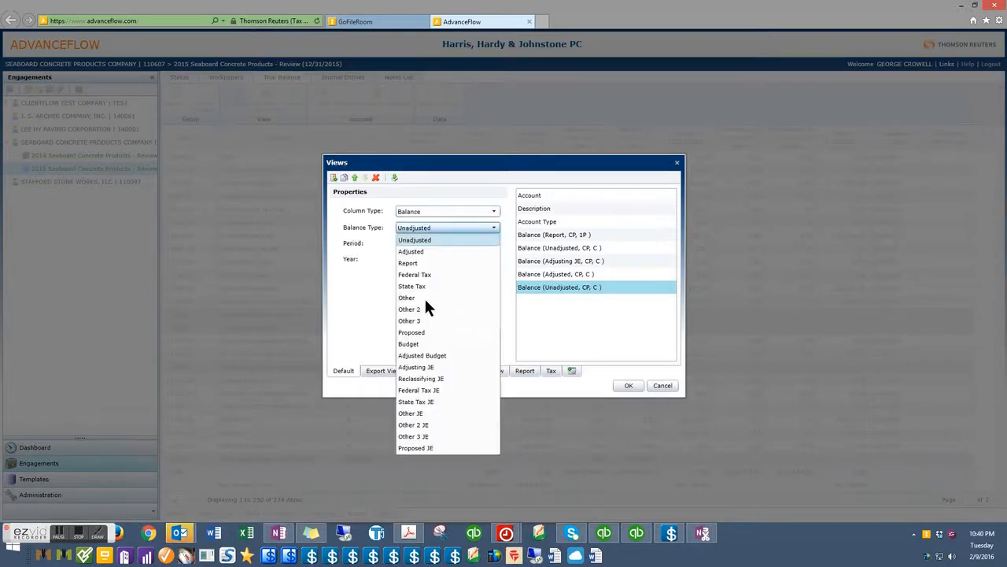
left_click(431, 378)
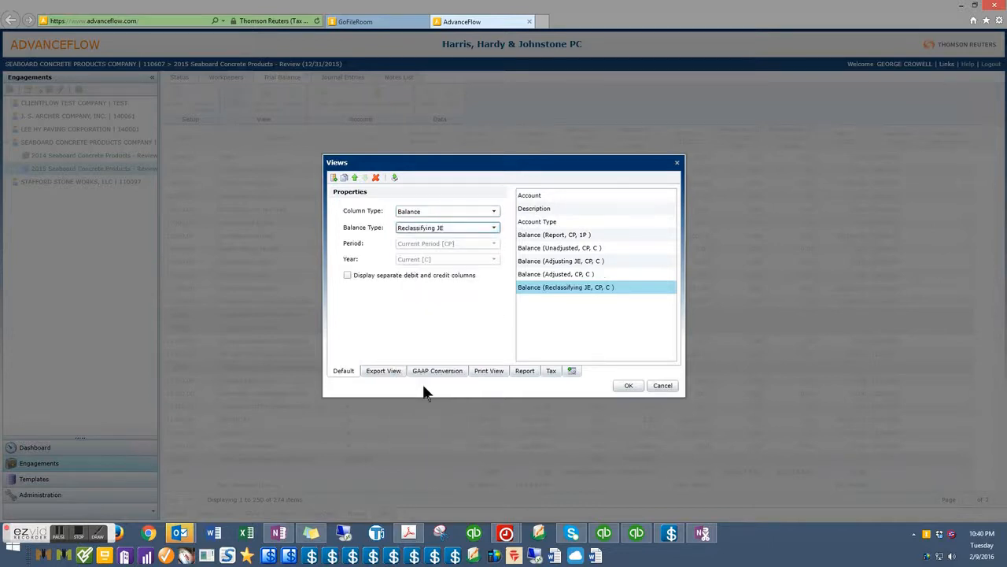
left_click(347, 274)
Add a Balance column of type Report for the current period and current year.
left_click(338, 180)
left_click(417, 213)
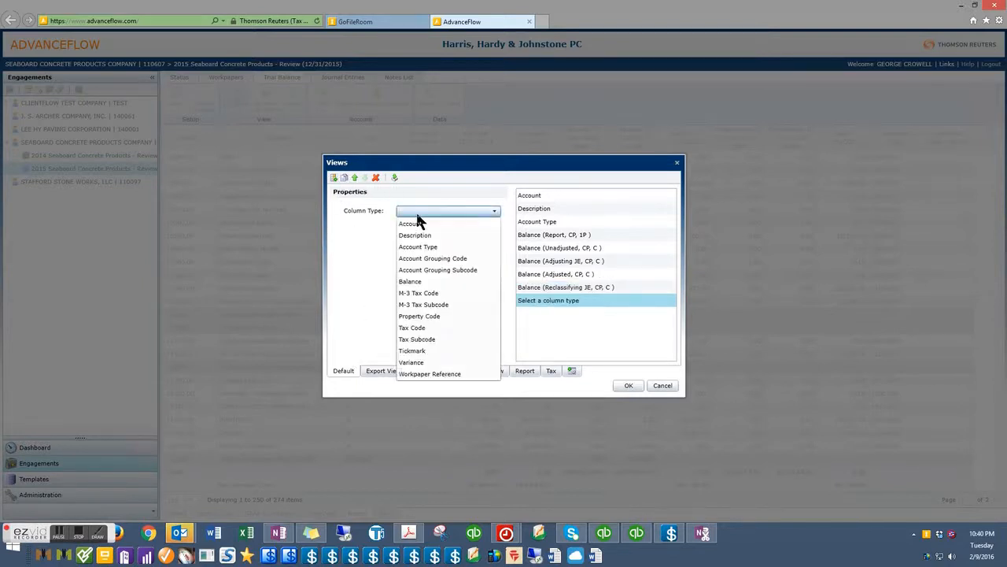
left_click(410, 281)
left_click(447, 227)
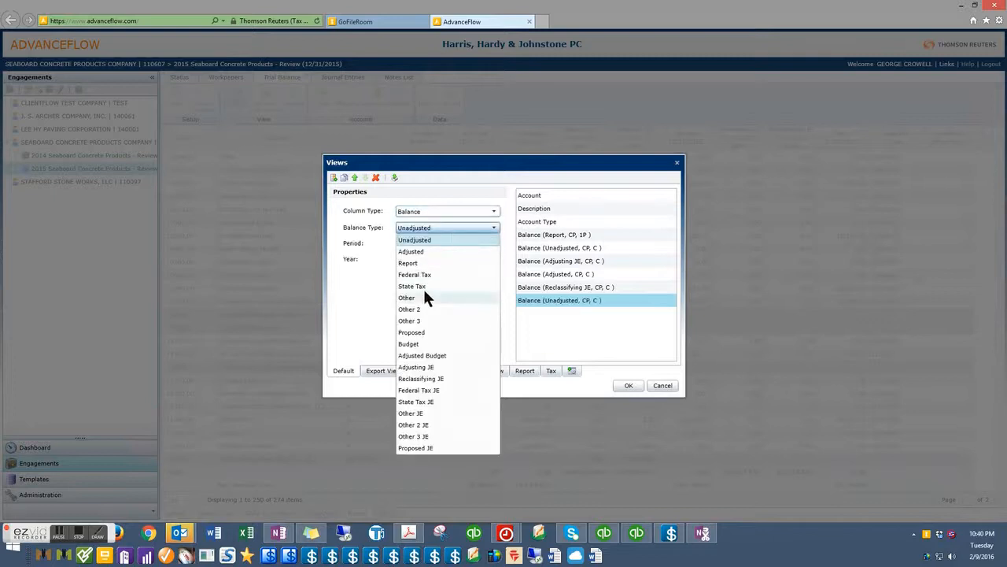
left_click(425, 263)
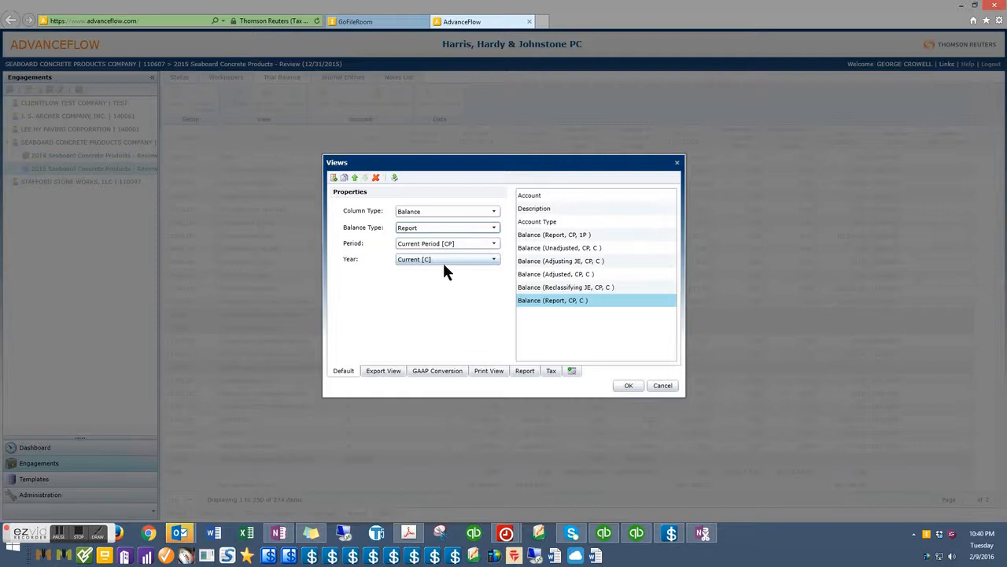
Add an Account Grouping Code column that uses the Leadsheet Codes grouping.
left_click(333, 180)
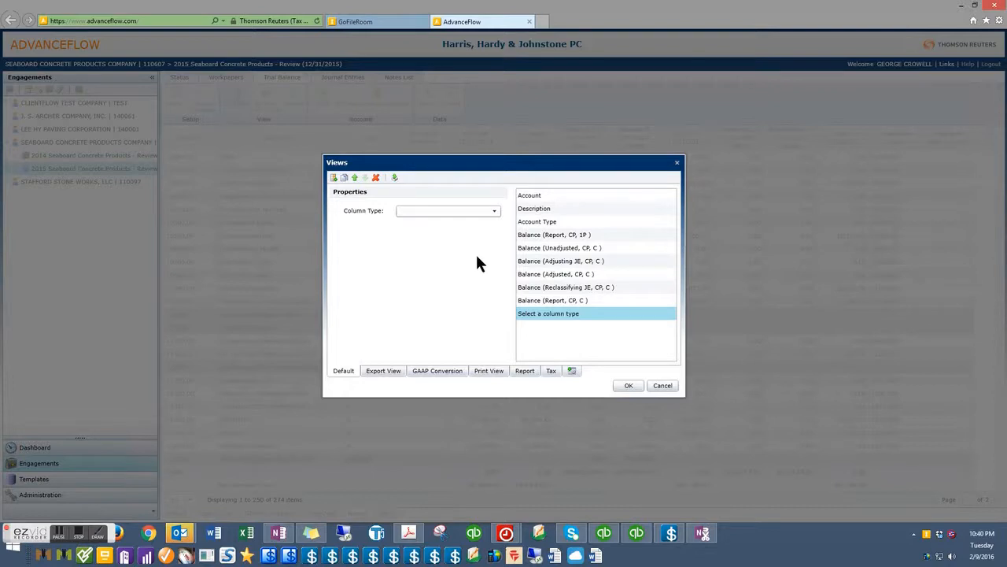
left_click(495, 210)
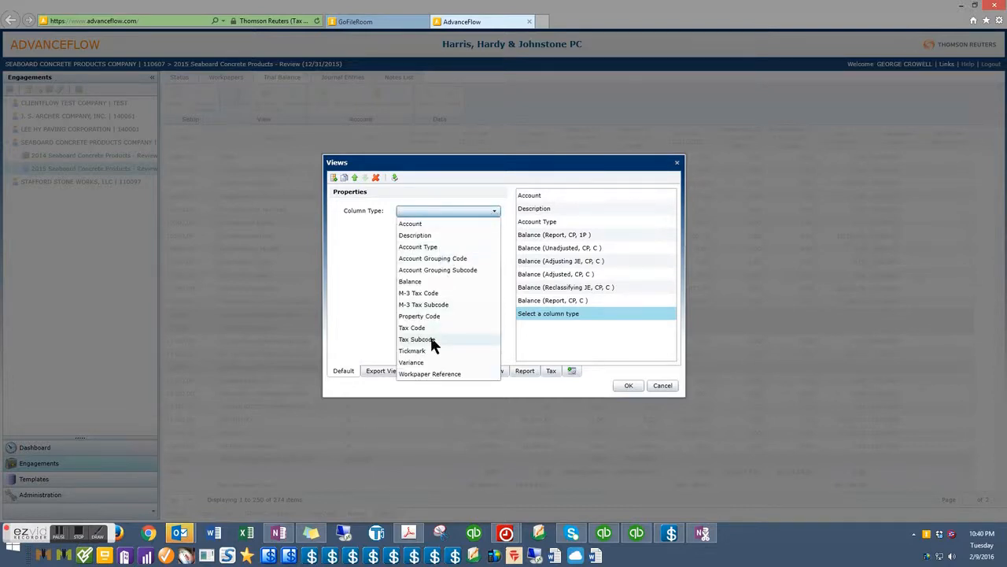
left_click(463, 259)
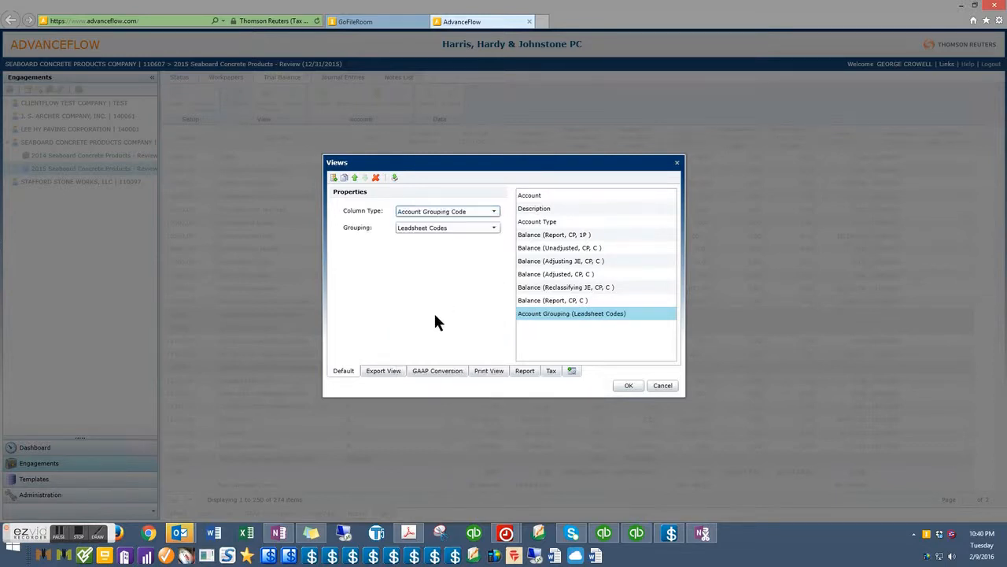
left_click(462, 232)
left_click(456, 239)
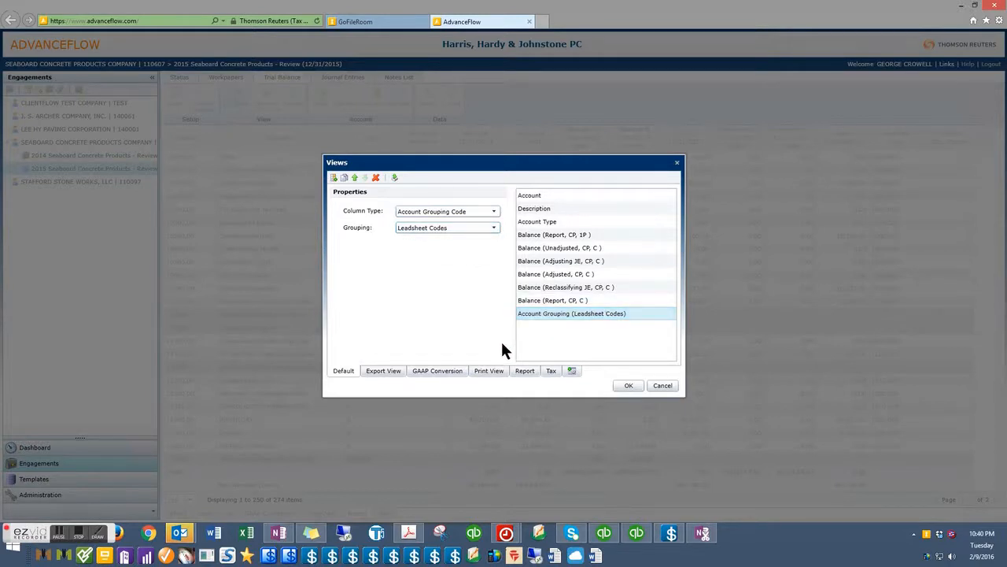
Add another Account Grouping Code column that uses the Account Classification grouping.
left_click(334, 178)
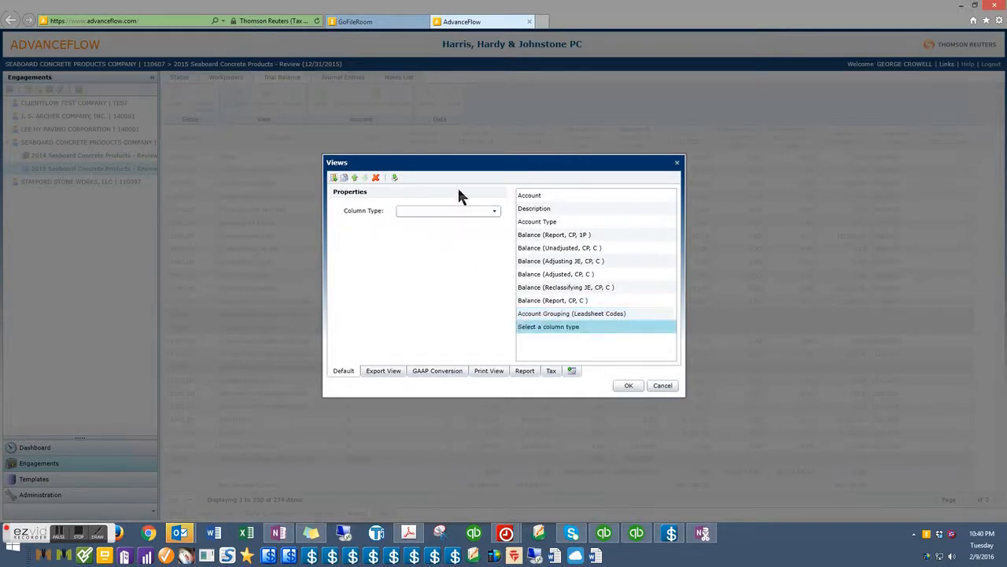
left_click(494, 212)
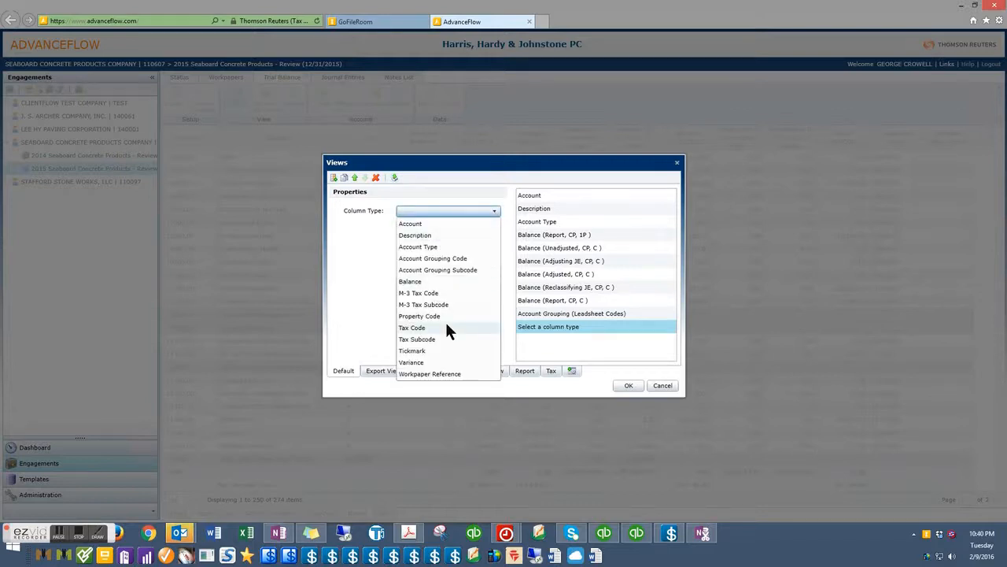
left_click(444, 257)
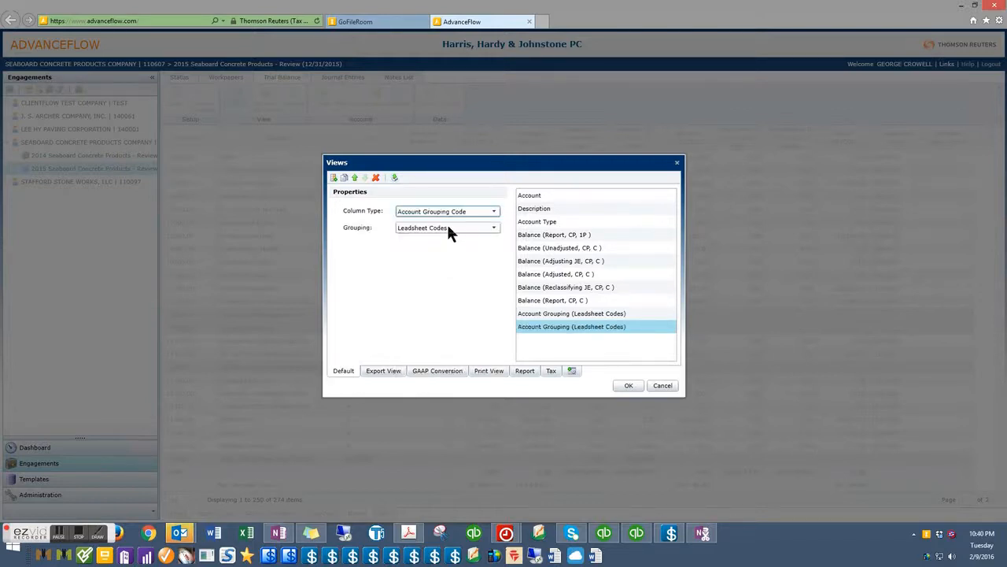
left_click(445, 228)
left_click(443, 252)
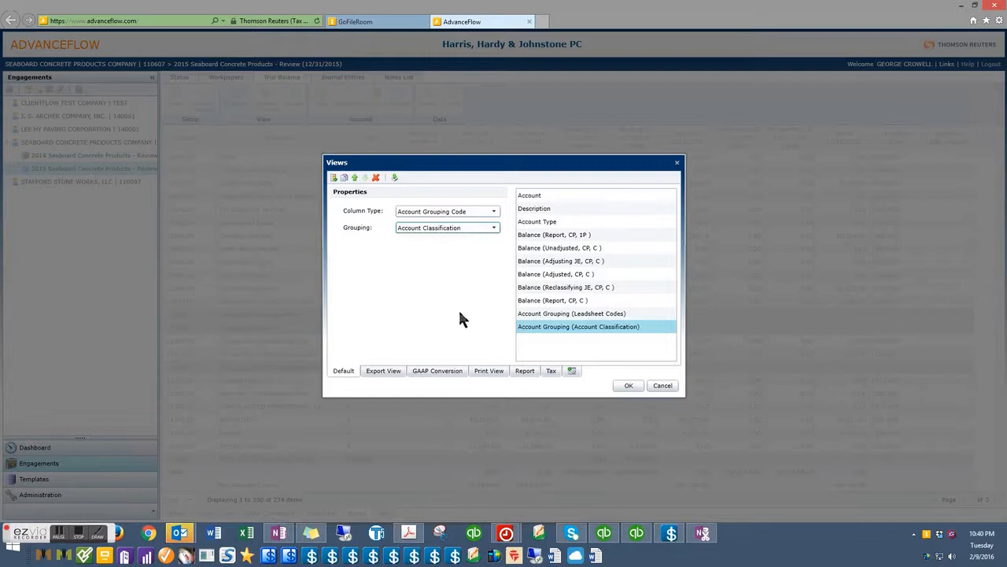
Add an Account Grouping Subcode column for Leadsheet Codes above the Account Classification column, then save and display the Default view.
left_click(334, 180)
left_click(422, 209)
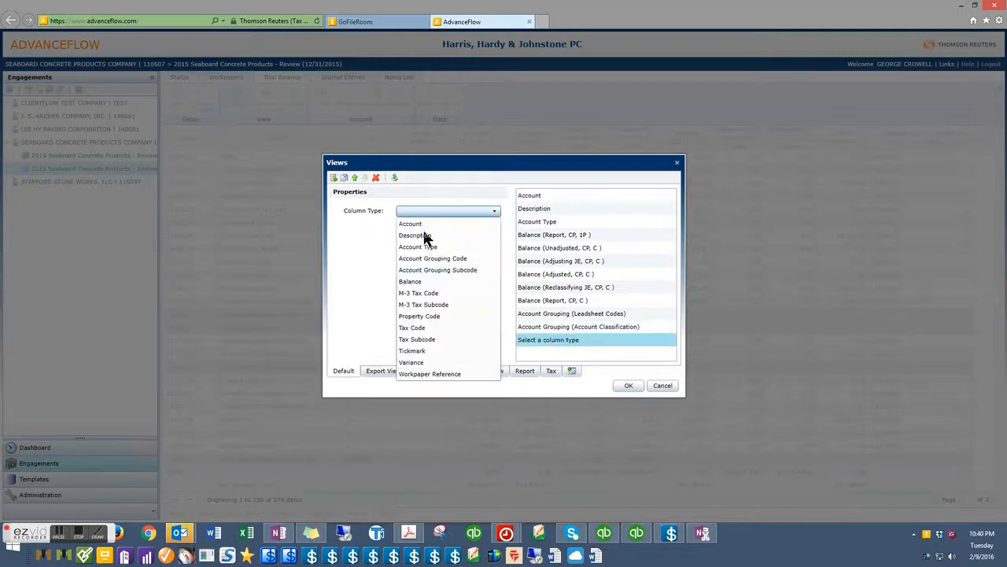
left_click(456, 271)
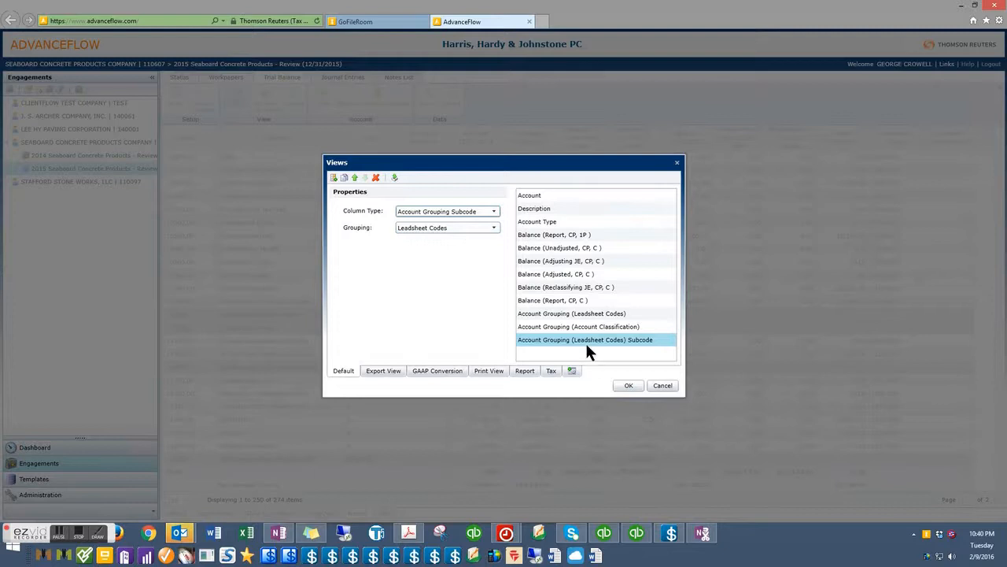
left_click(355, 178)
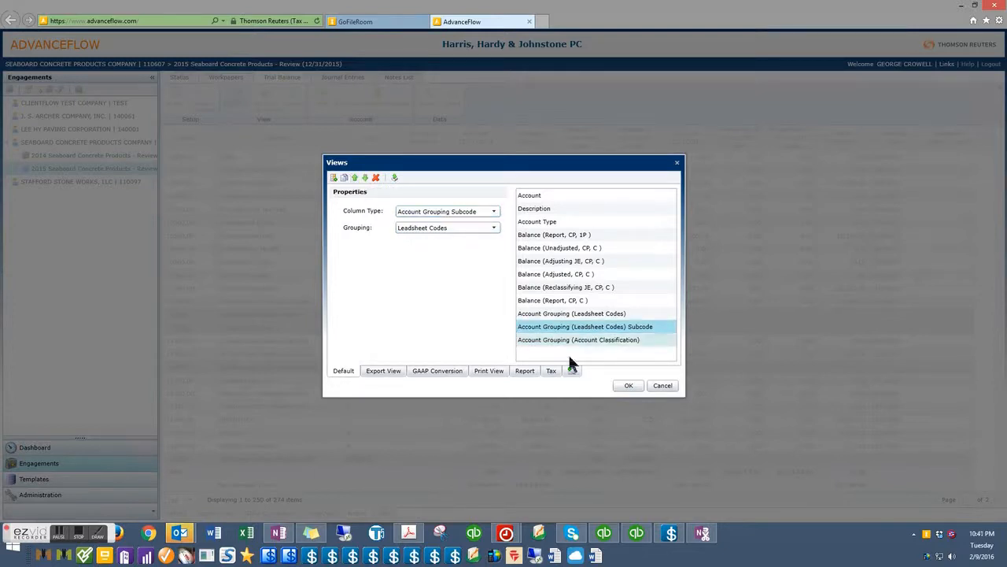
left_click(634, 384)
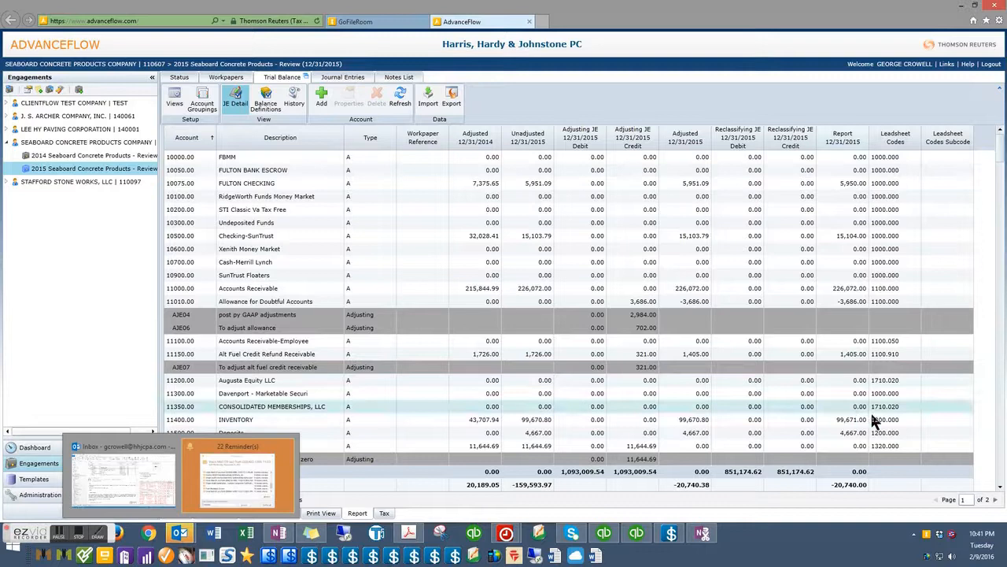
left_click(183, 513)
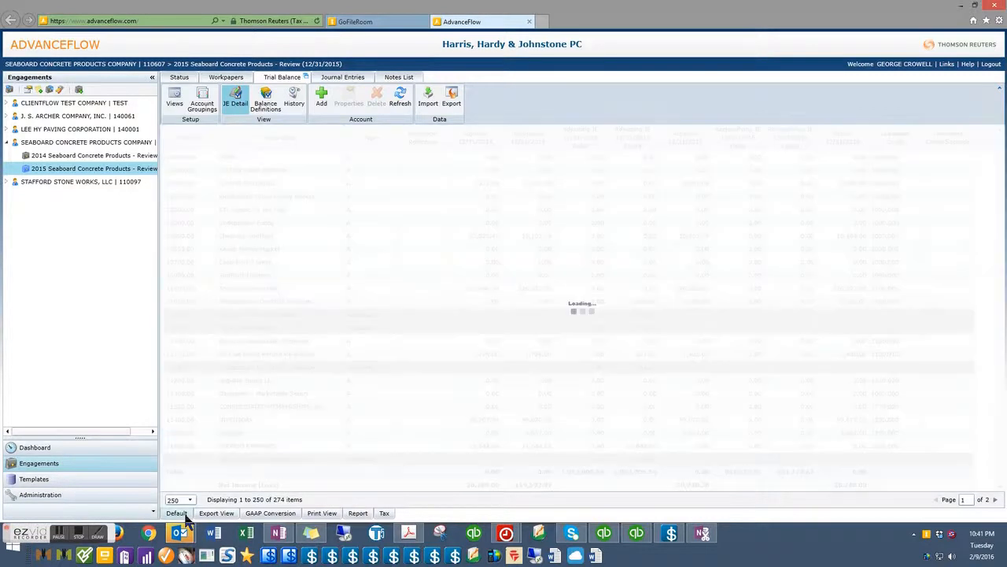
Examine the option for adding a named view and the column lists of the Print View, Report and Tax views without changing anything.
left_click(175, 101)
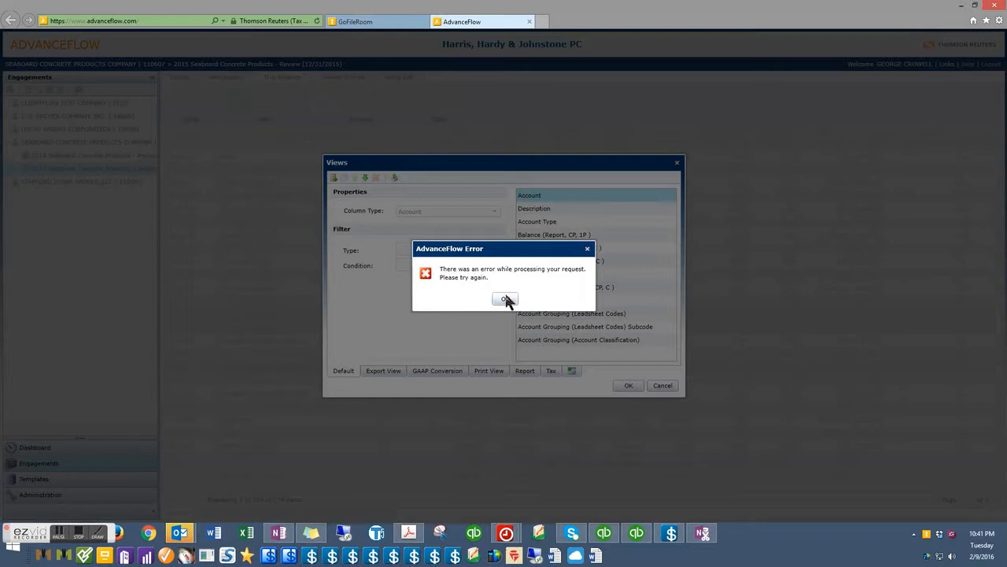
left_click(505, 299)
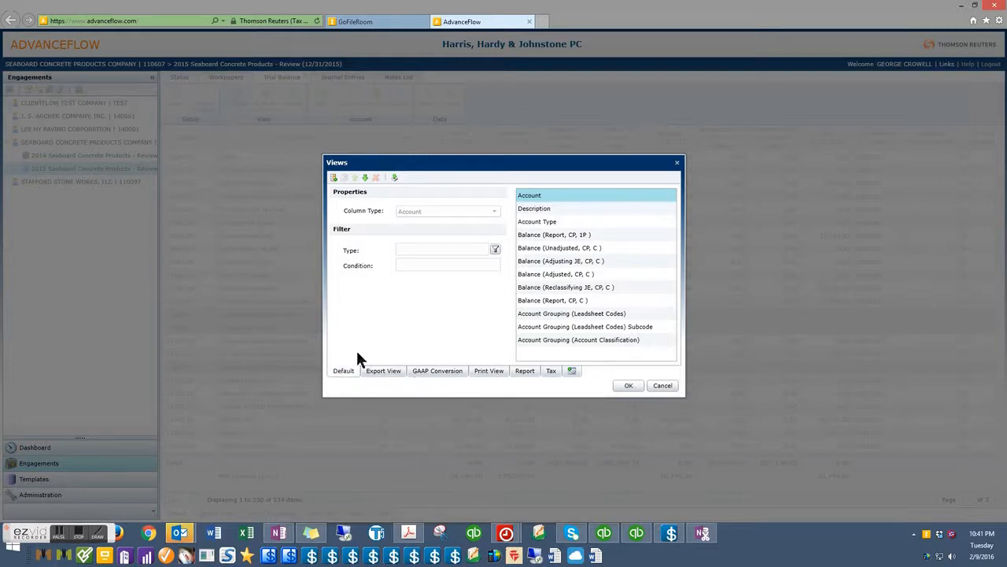
left_click(571, 369)
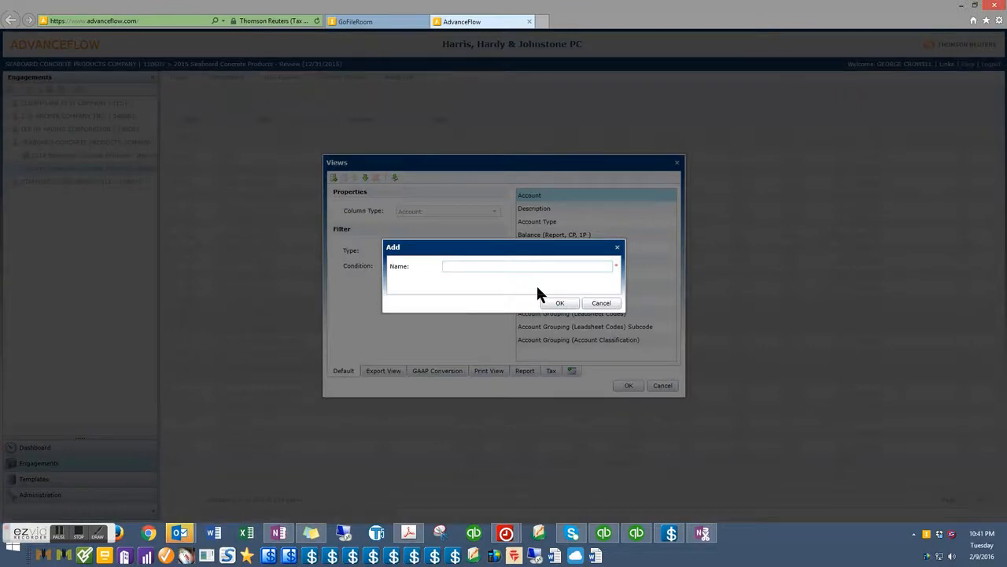
left_click(606, 304)
left_click(495, 373)
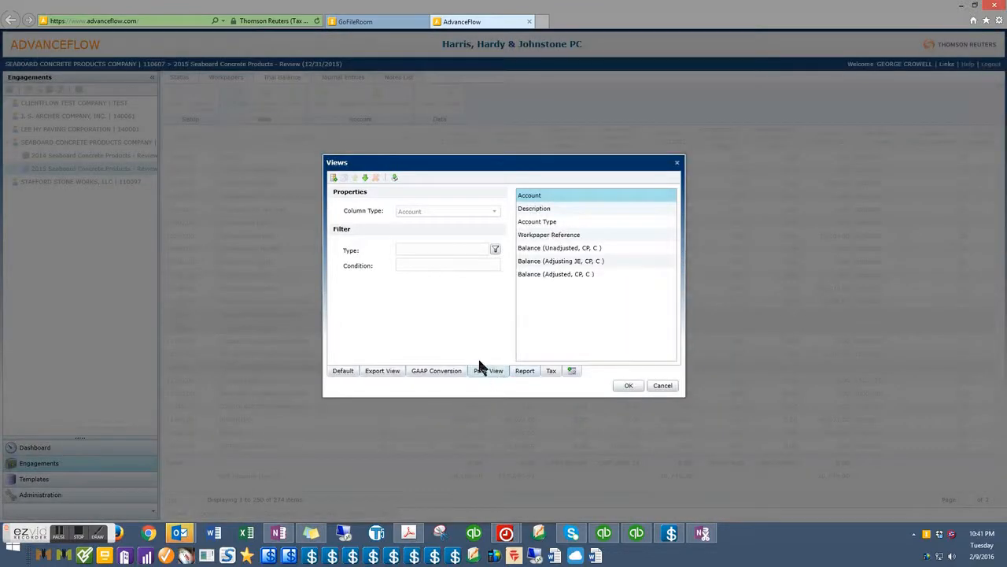
left_click(532, 371)
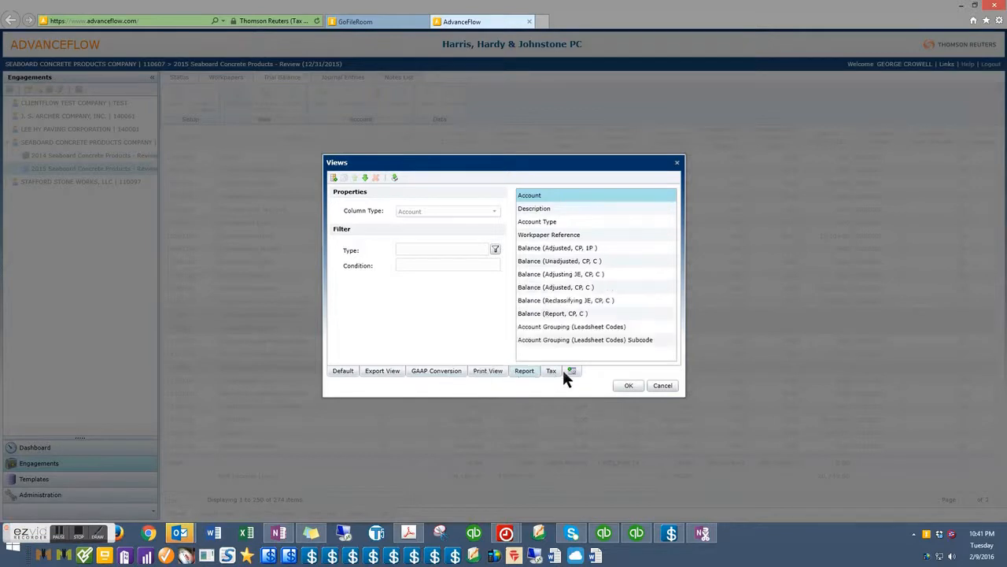
left_click(550, 371)
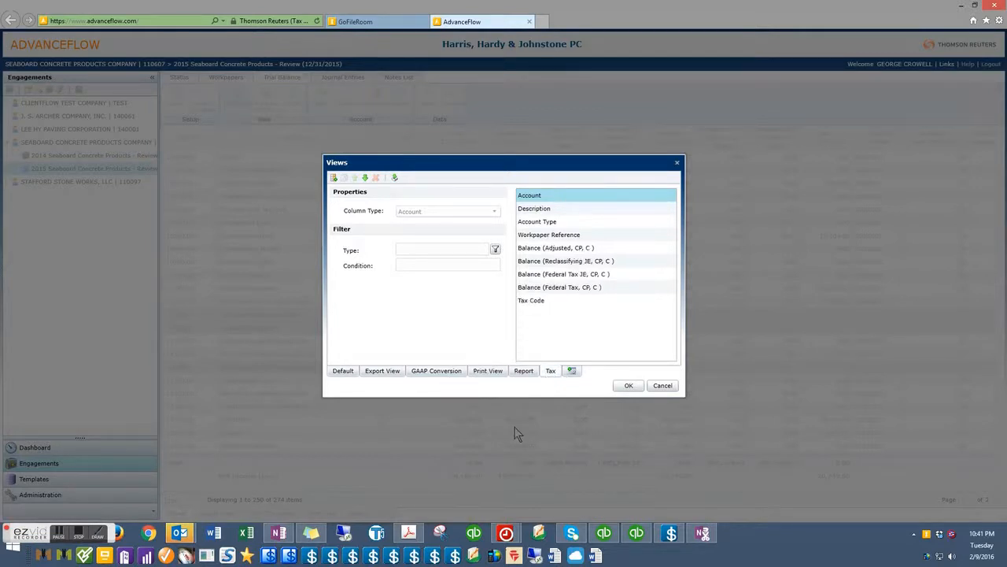
left_click(663, 386)
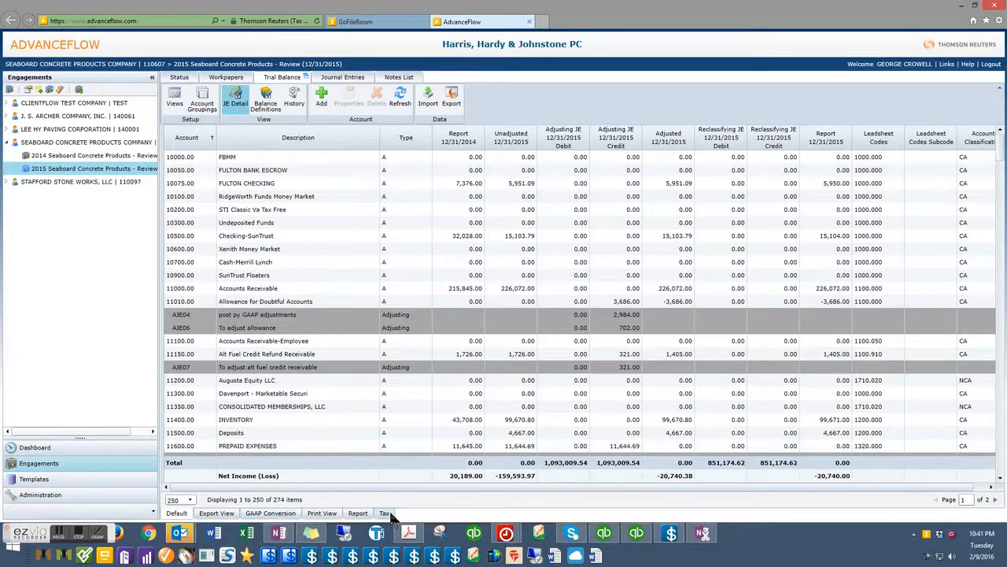
Open the 2015 trial balance in its own window on the right half of the screen and display its Print View.
left_click(358, 514)
left_click(320, 513)
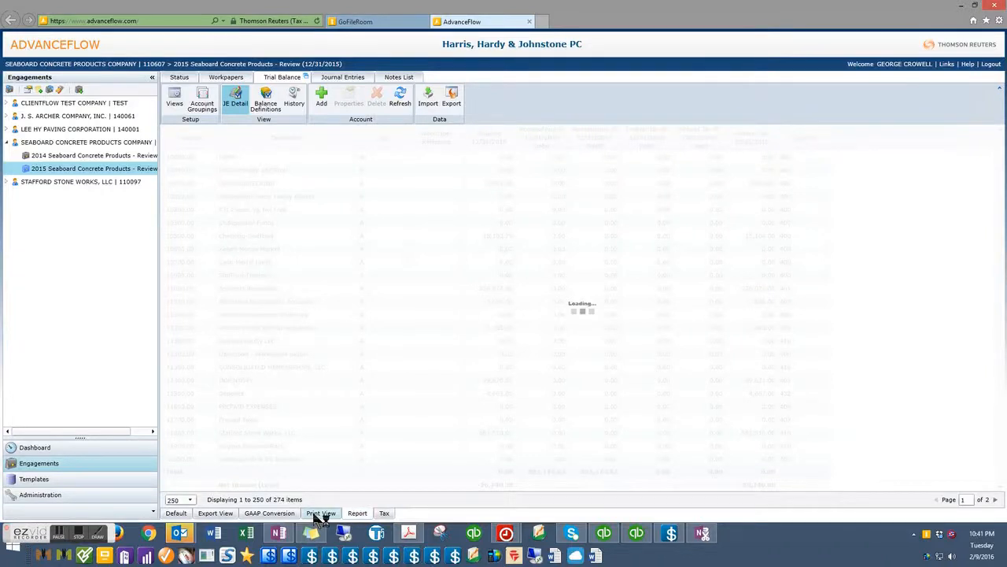
left_click(307, 79)
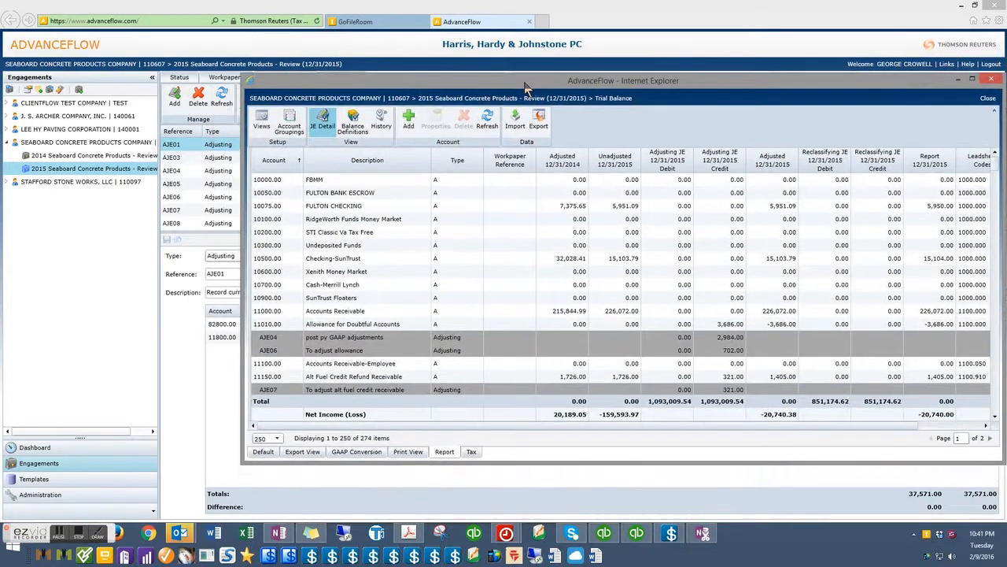
key("super+Right")
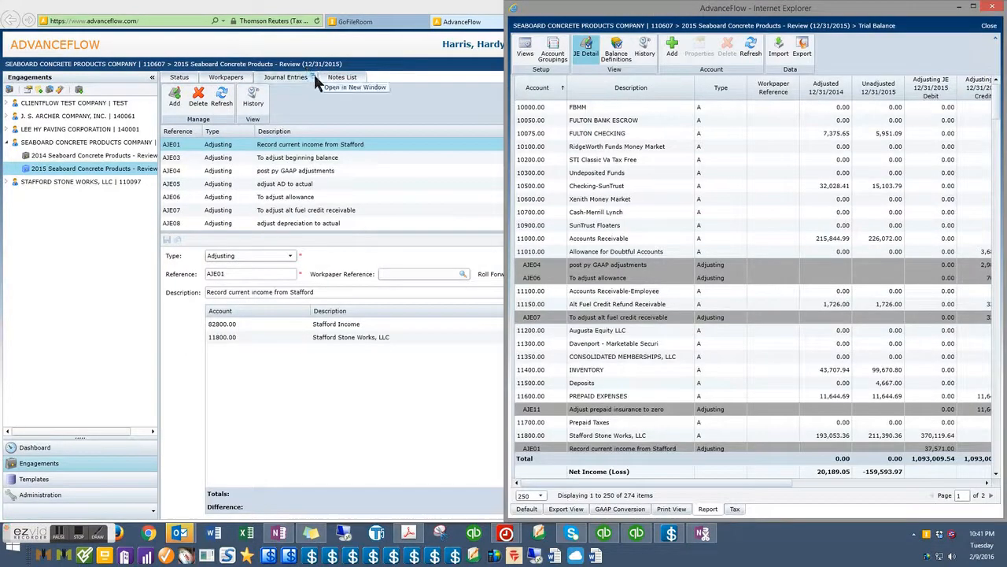
left_click(734, 509)
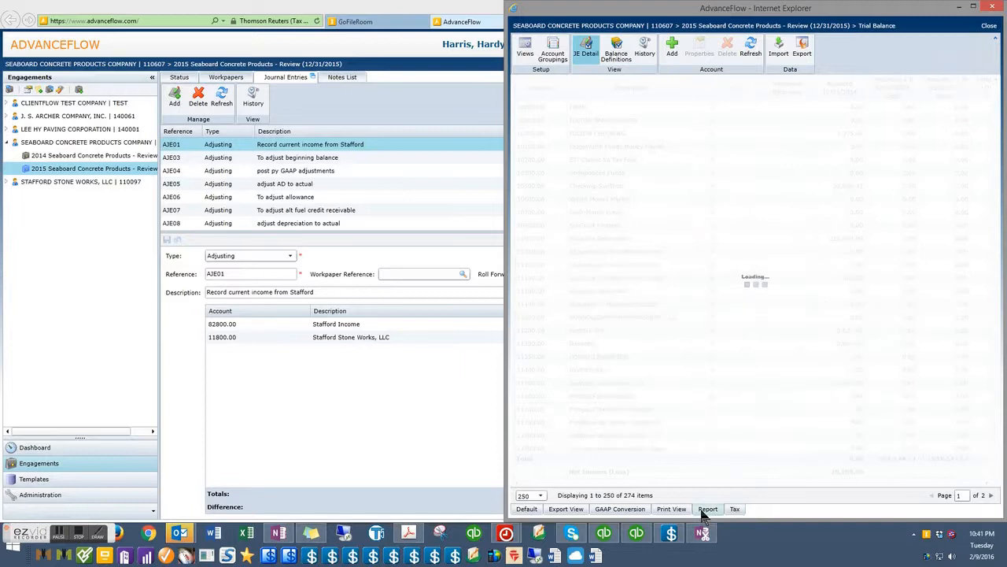
left_click(673, 510)
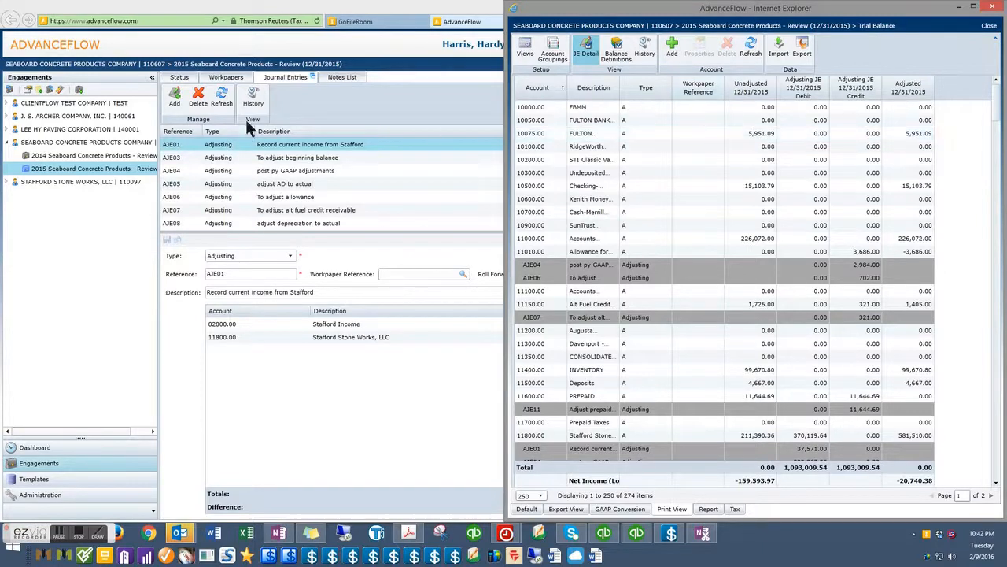
Open the 2014 Seaboard Concrete Products engagement's trial balance in its own window on the left half of the screen.
left_click(92, 156)
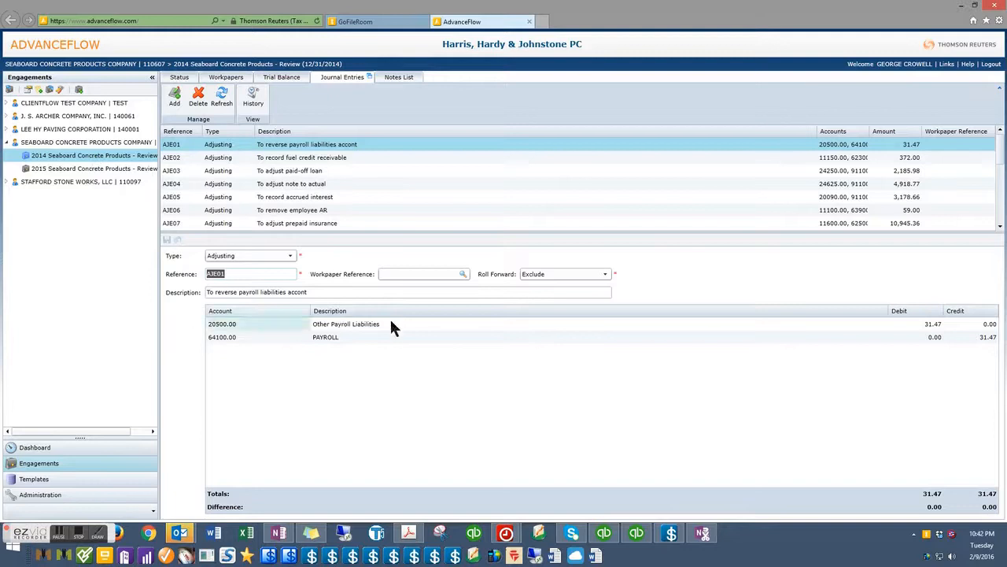
left_click(277, 78)
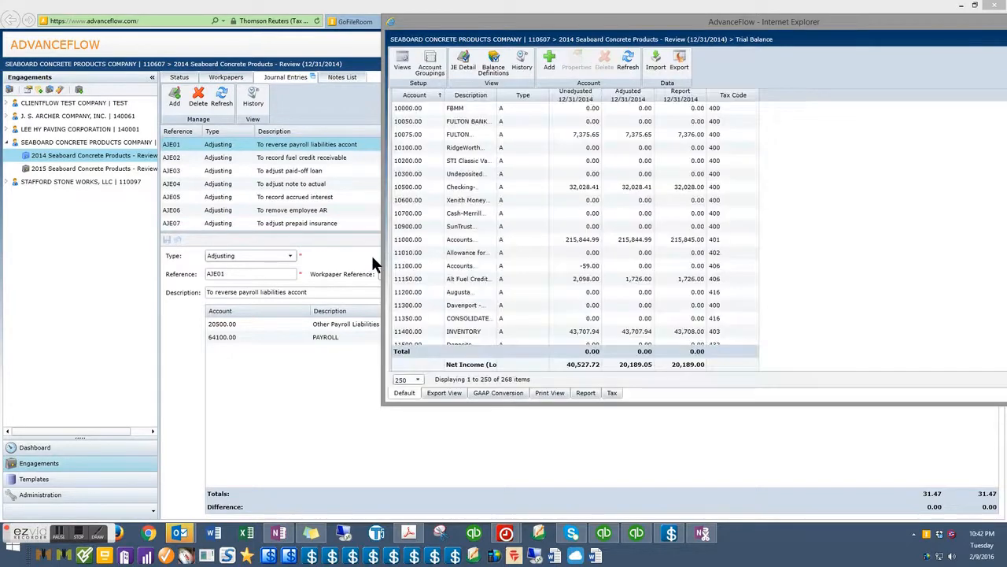
key("super+Left")
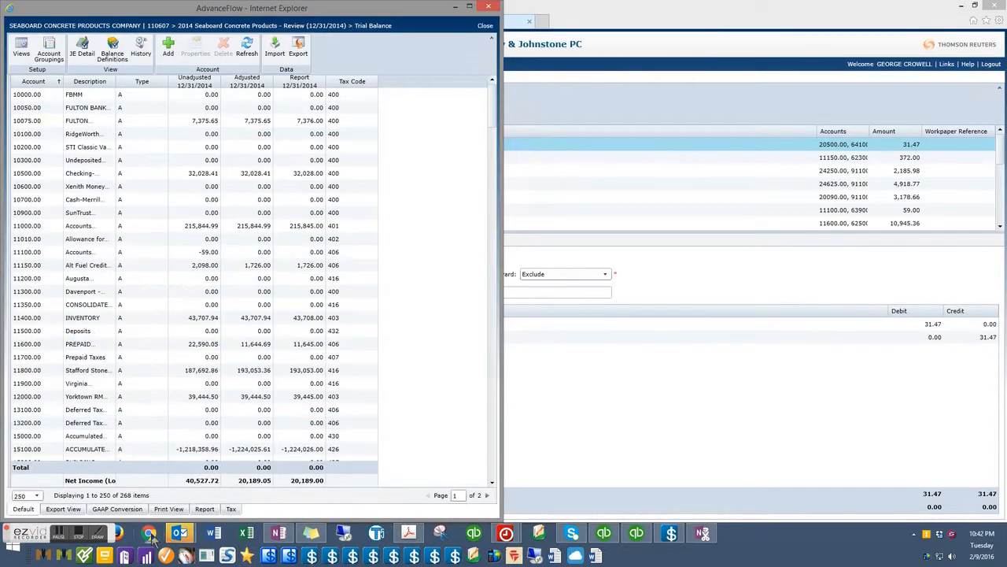
Bring the 2015 trial balance window to the front beside the 2014 trial balance for side-by-side comparison.
left_click_drag(30, 537, 764, 550)
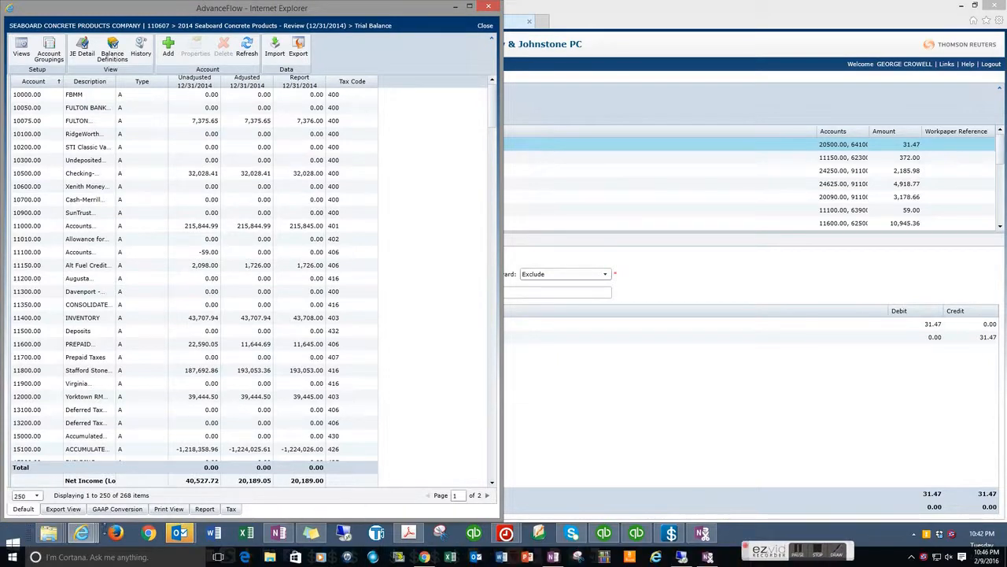
left_click(86, 535)
left_click(438, 495)
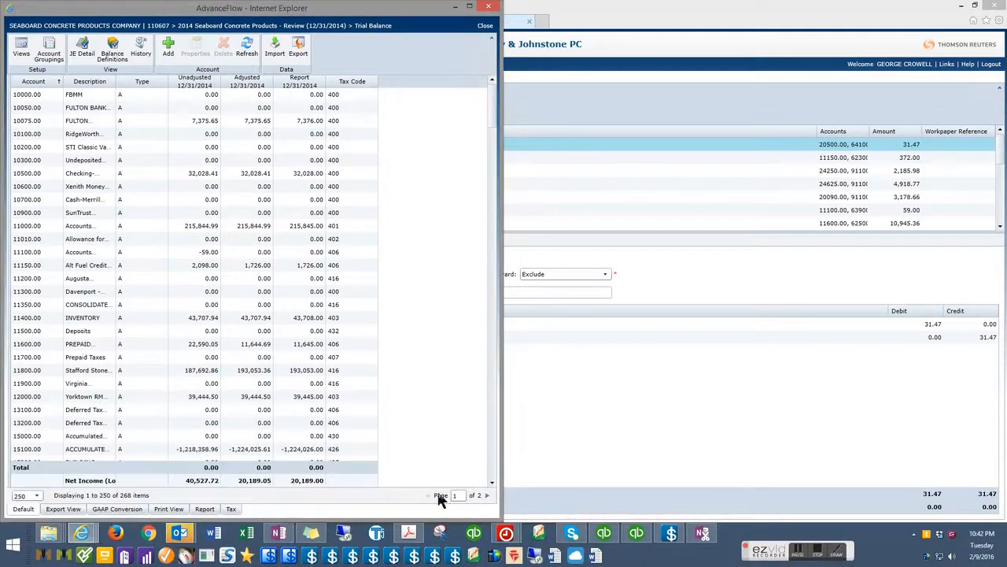
left_click(82, 535)
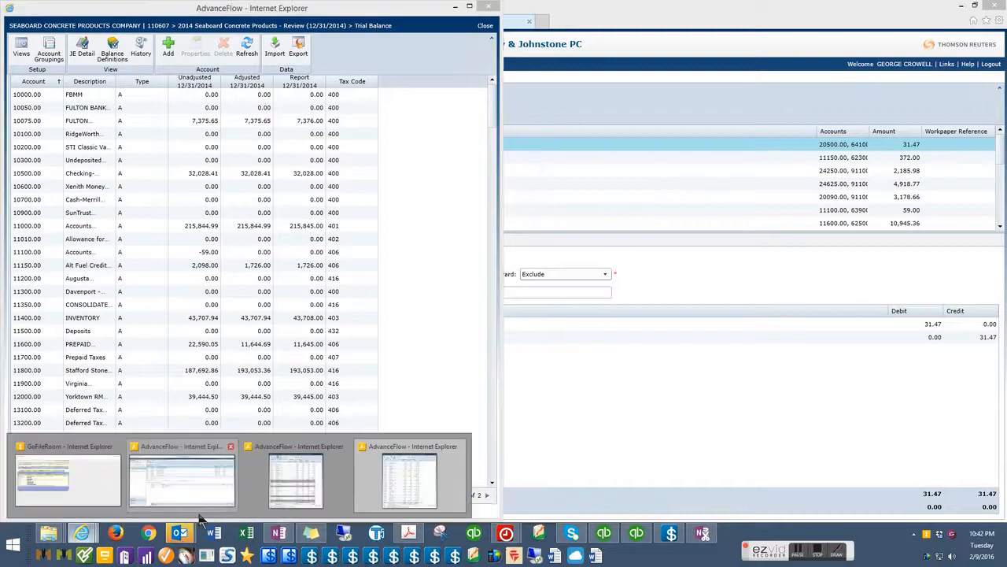
left_click(293, 476)
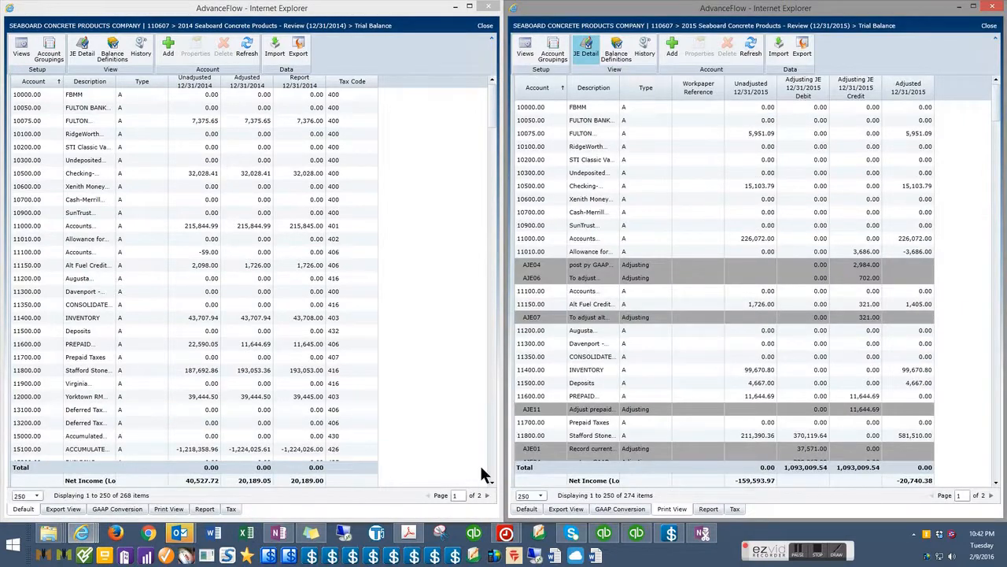